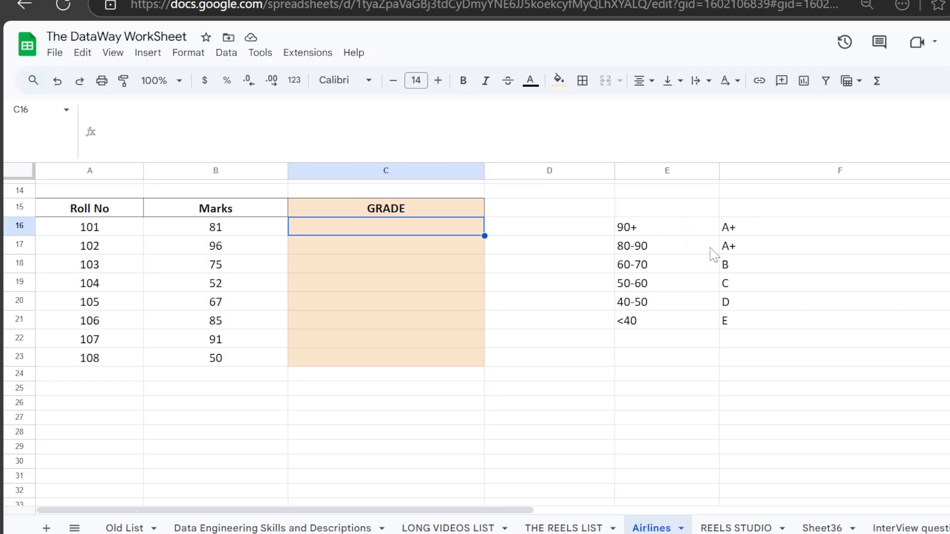
- Change the grade for the 80-90 range in F17 to A
click(755, 256)
double_click(756, 250)
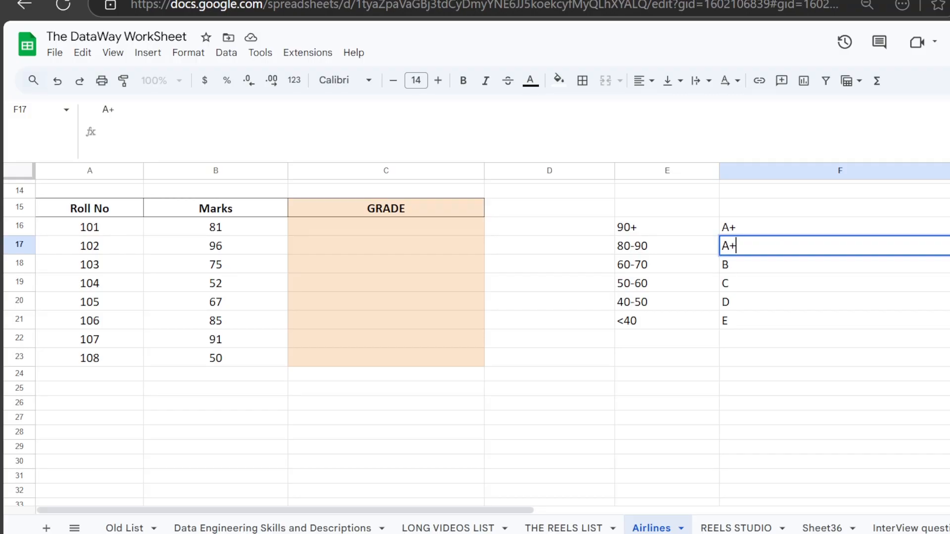
key(BackSpace)
key(Return)
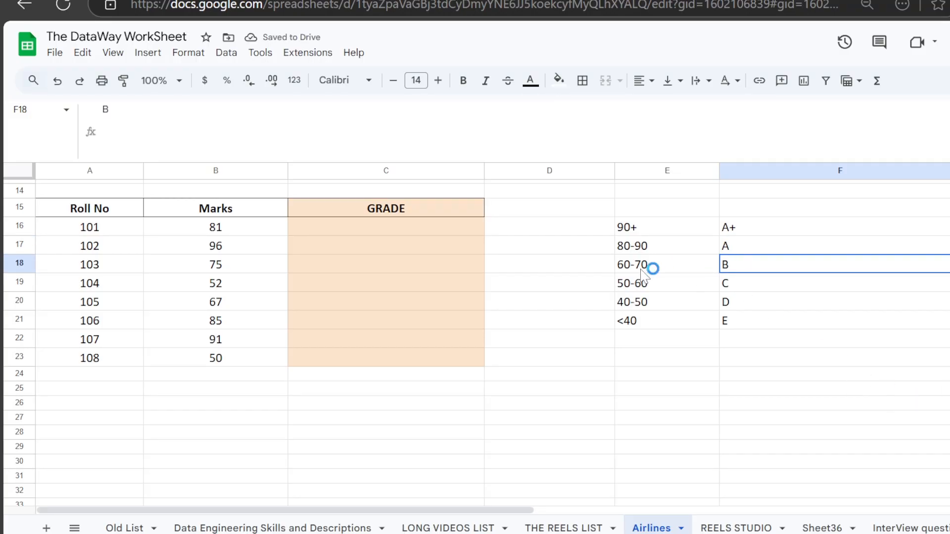
- Change the mark range in E18, matching grade B, to 60-79
double_click(689, 261)
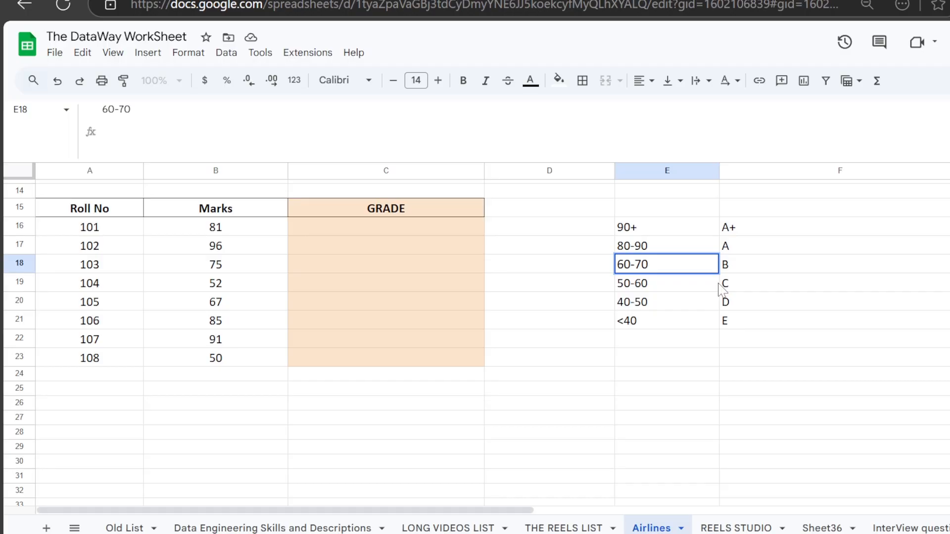
key(BackSpace)
text(9)
key(Return)
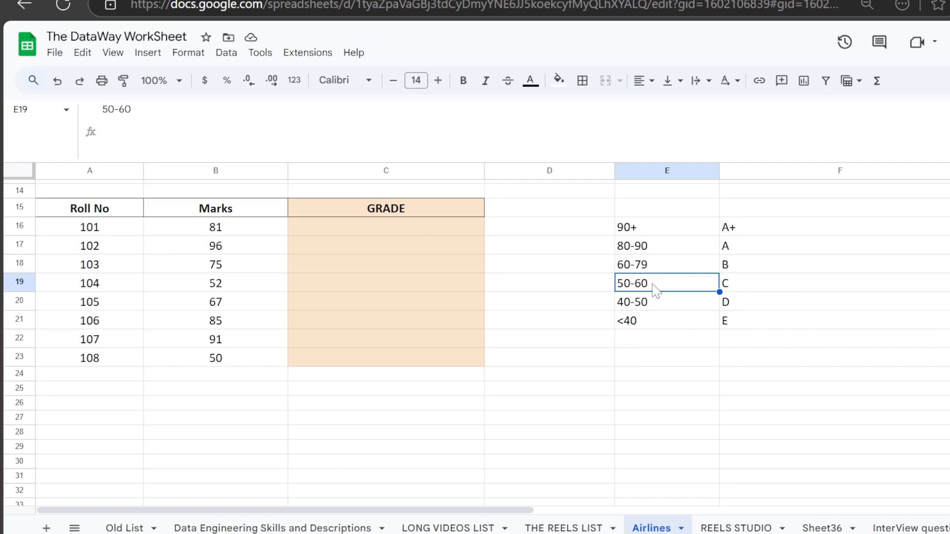
click(760, 231)
click(417, 306)
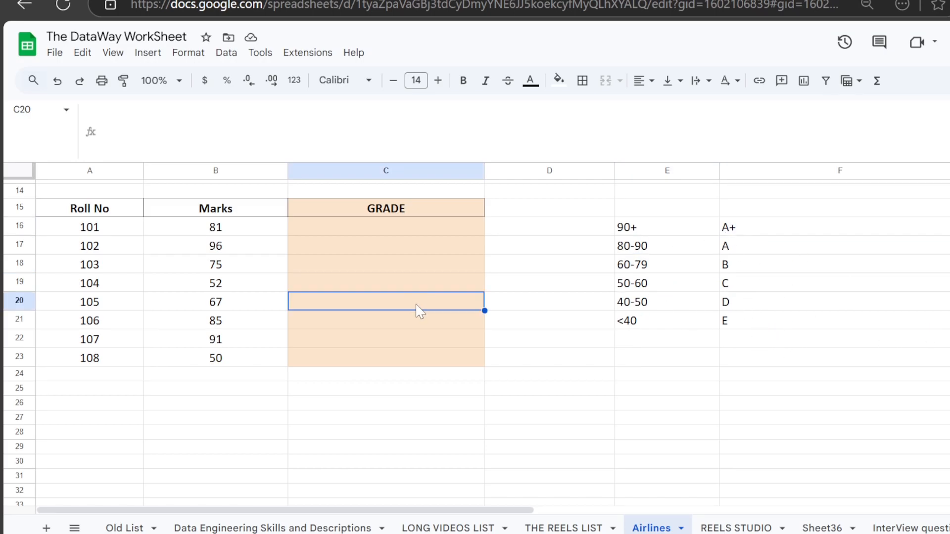
click(418, 237)
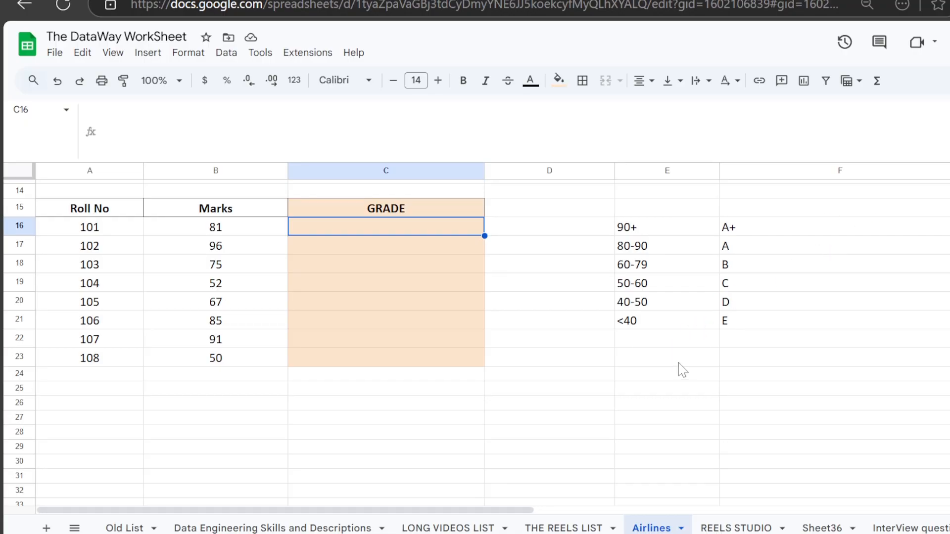
drag(761, 228, 749, 320)
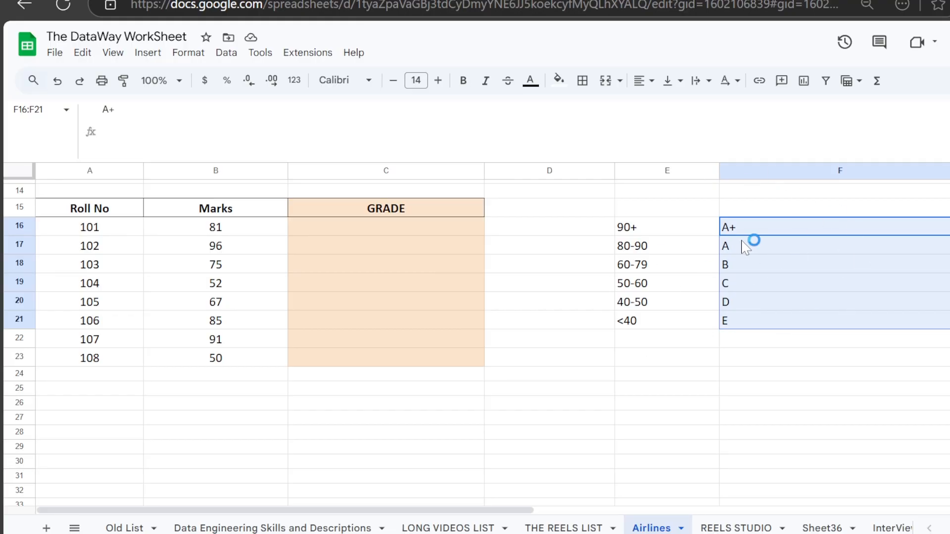
drag(236, 229, 254, 355)
click(357, 288)
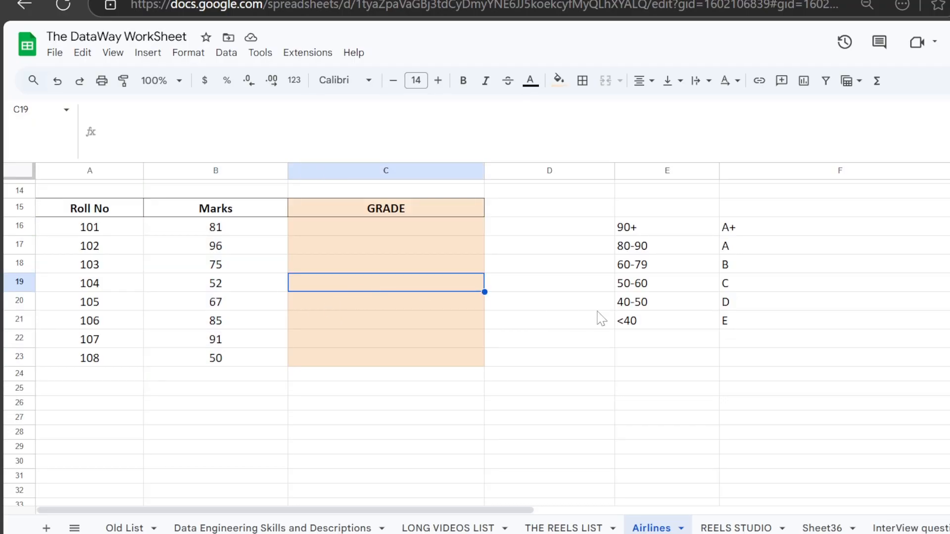
- Examine the SWITCH function's argument syntax and help example from cell C16, discarding the trial entry
click(463, 227)
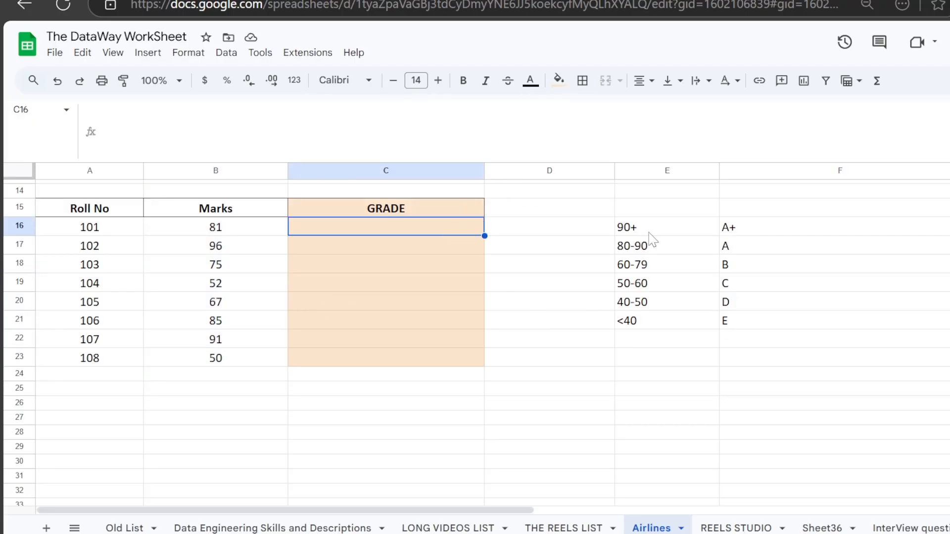
text(=SWI)
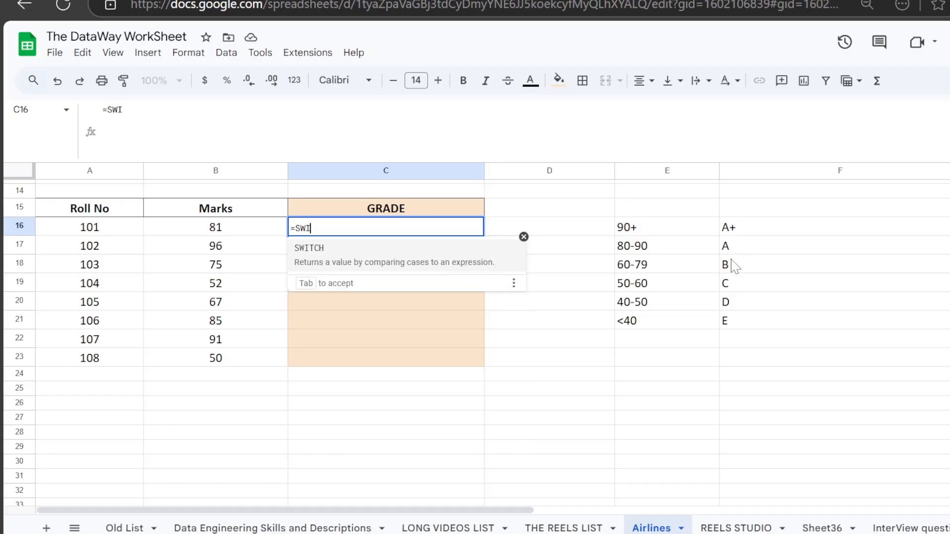
key(Tab)
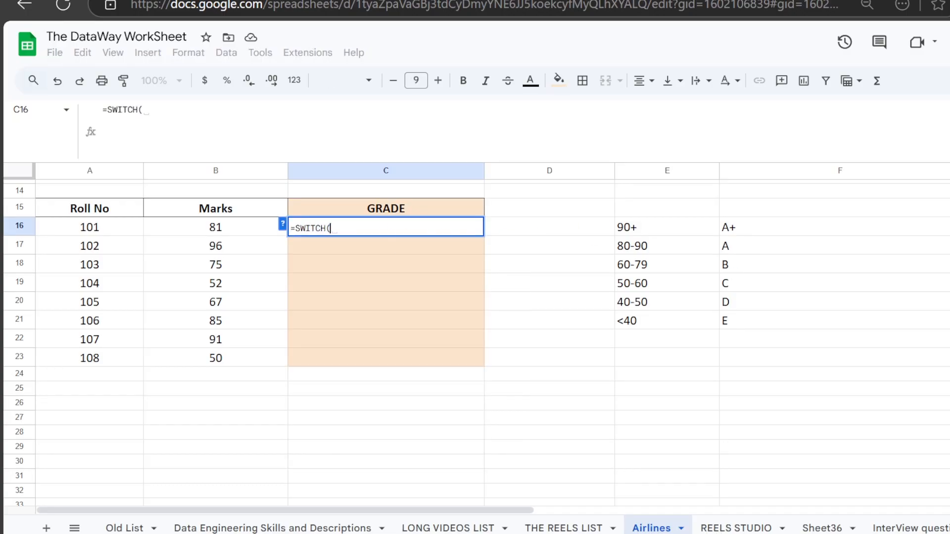
click(282, 224)
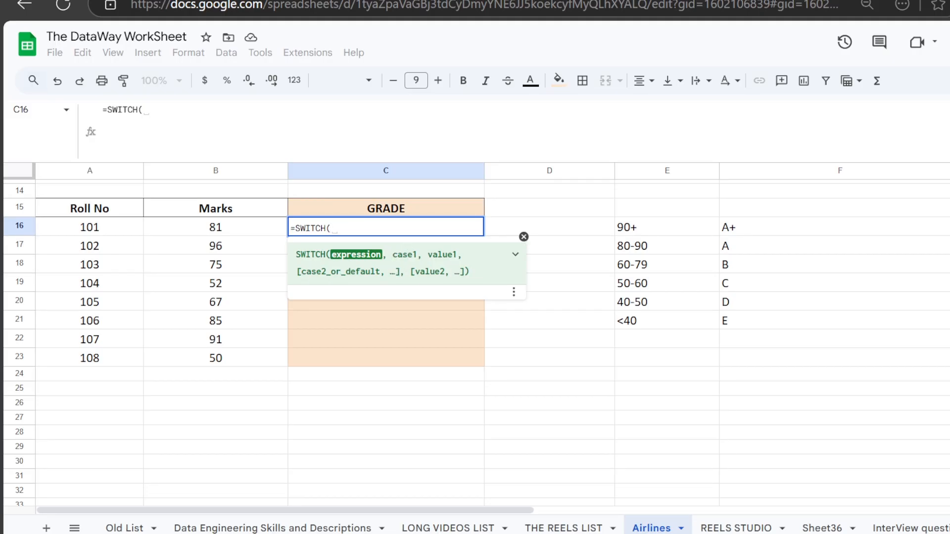
drag(331, 254, 462, 254)
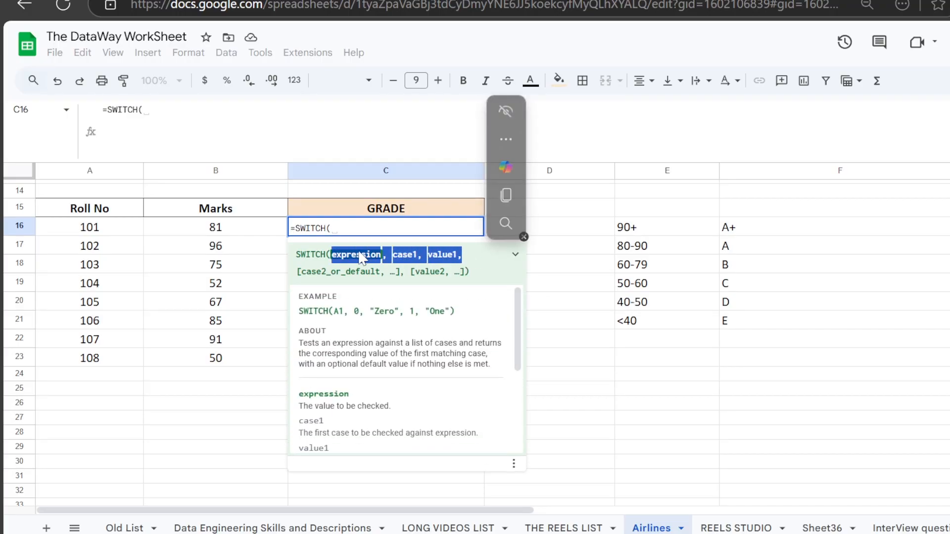
click(447, 256)
click(476, 263)
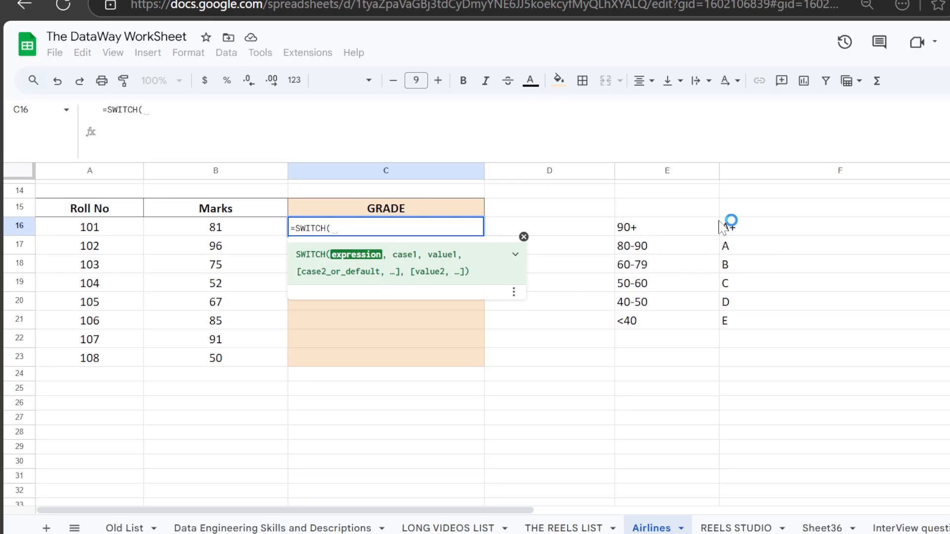
click(608, 306)
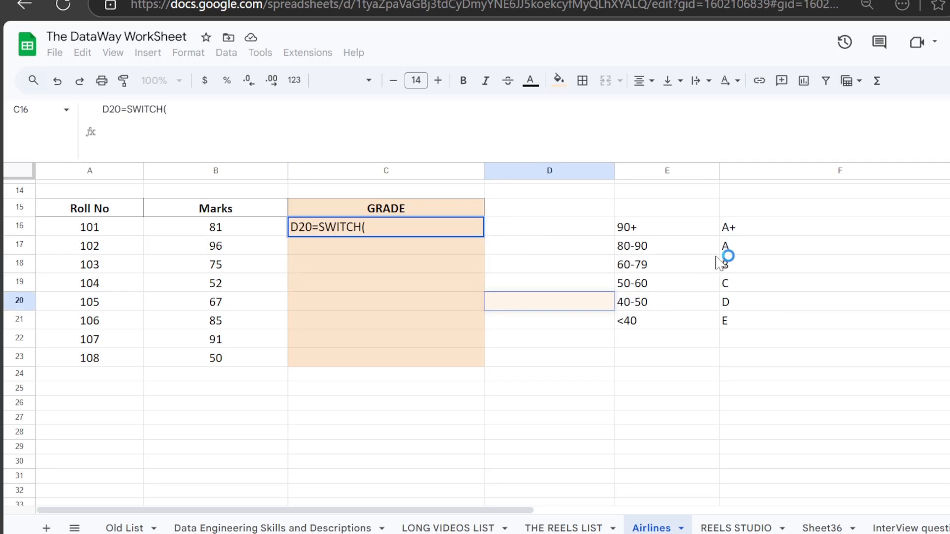
key(Escape)
- Examine the mark ranges and their matching grades in the grading key E16:F21
click(657, 242)
click(659, 230)
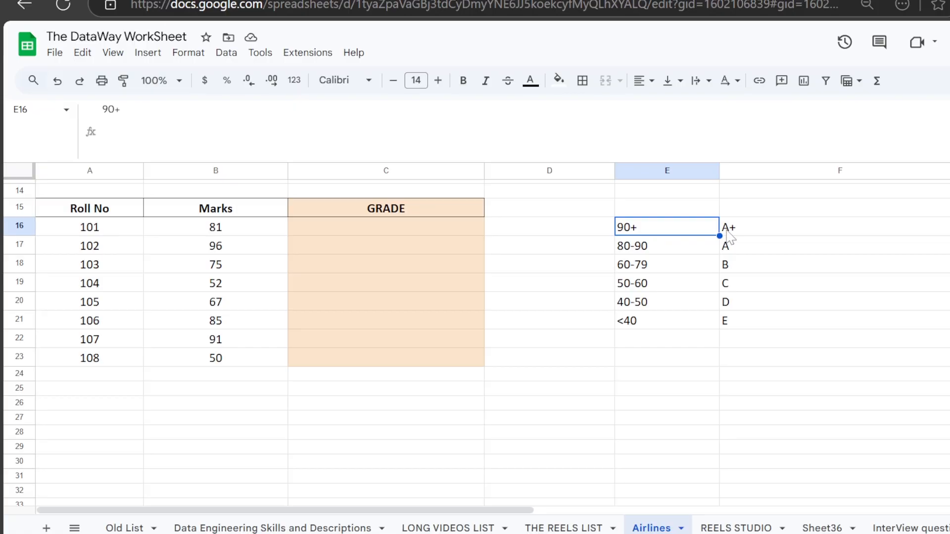
click(629, 251)
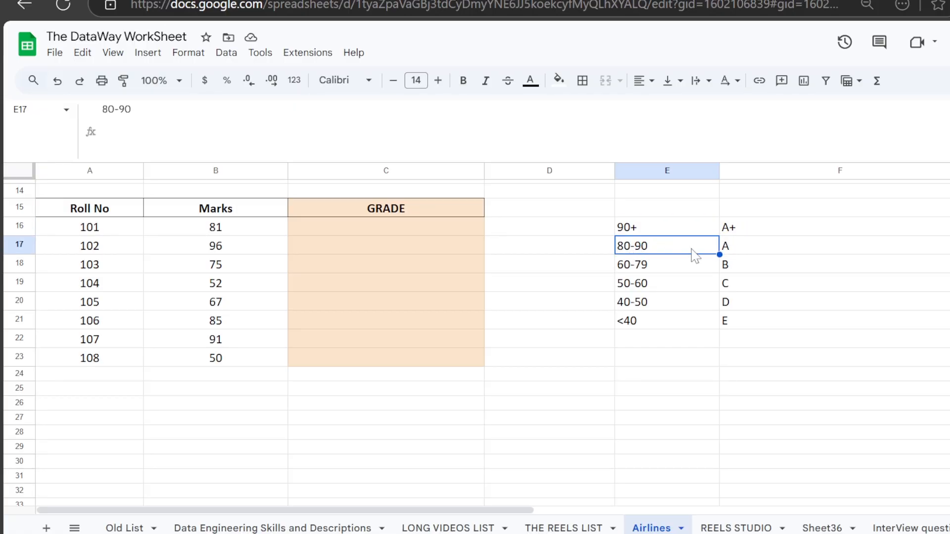
click(643, 267)
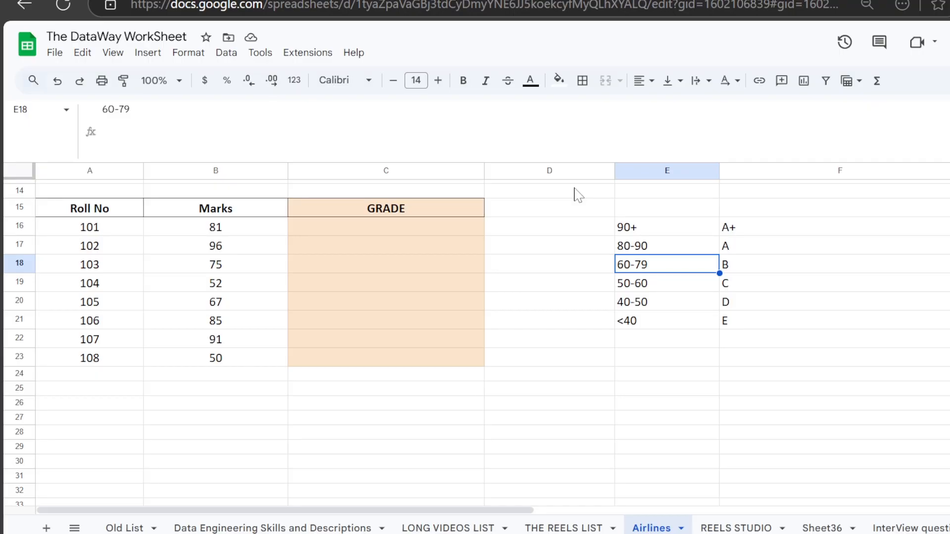
click(473, 227)
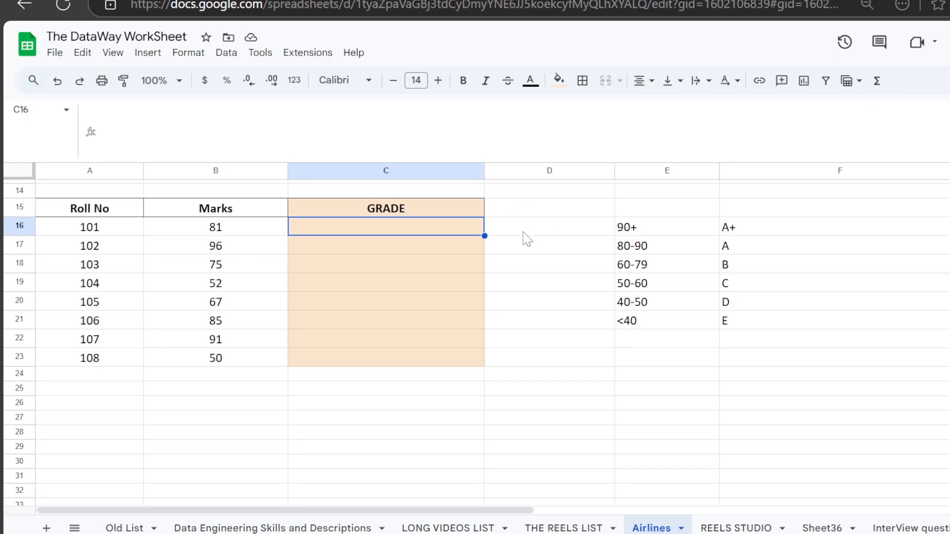
drag(685, 233, 752, 318)
click(698, 326)
click(678, 233)
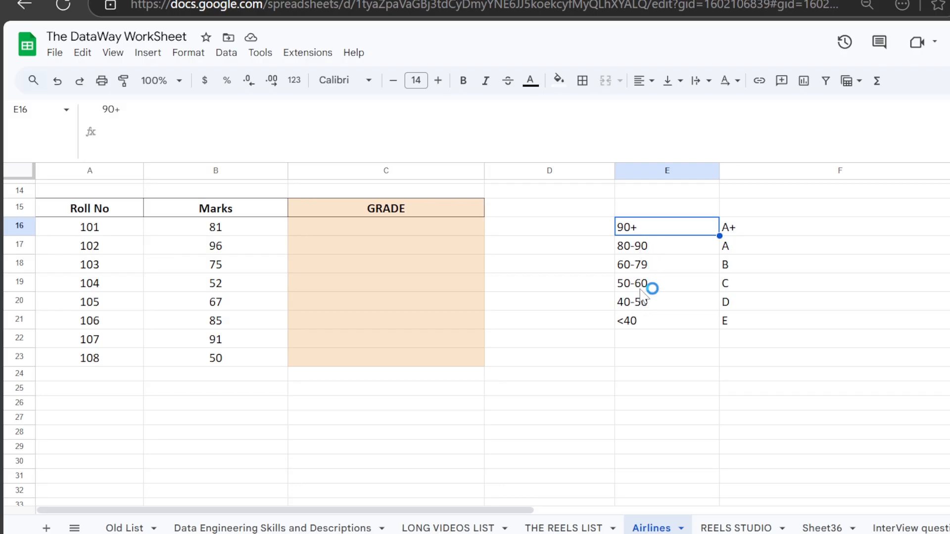
- Begin a SWITCH formula in C16 with TRUE as the expression and B16 > 90 returning "A+" as the first case
click(352, 229)
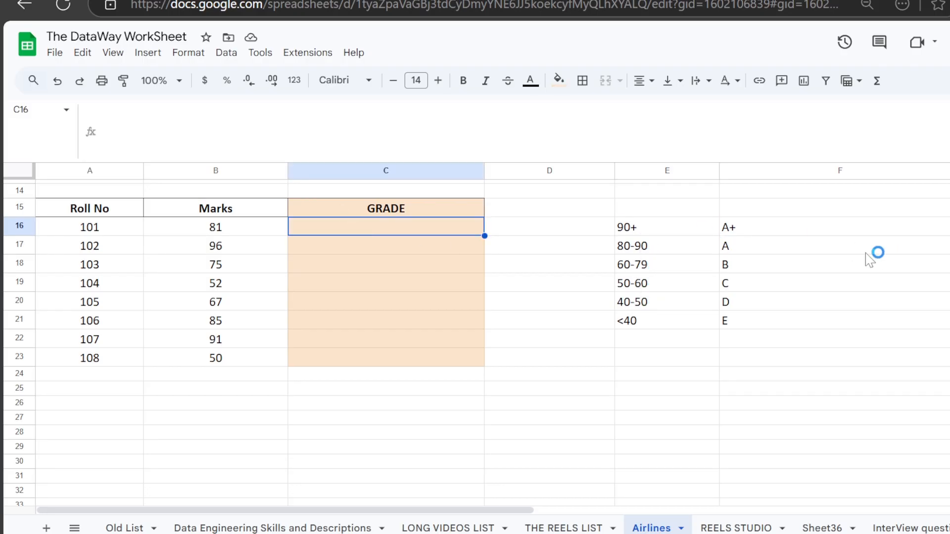
text(=sw)
key(Tab)
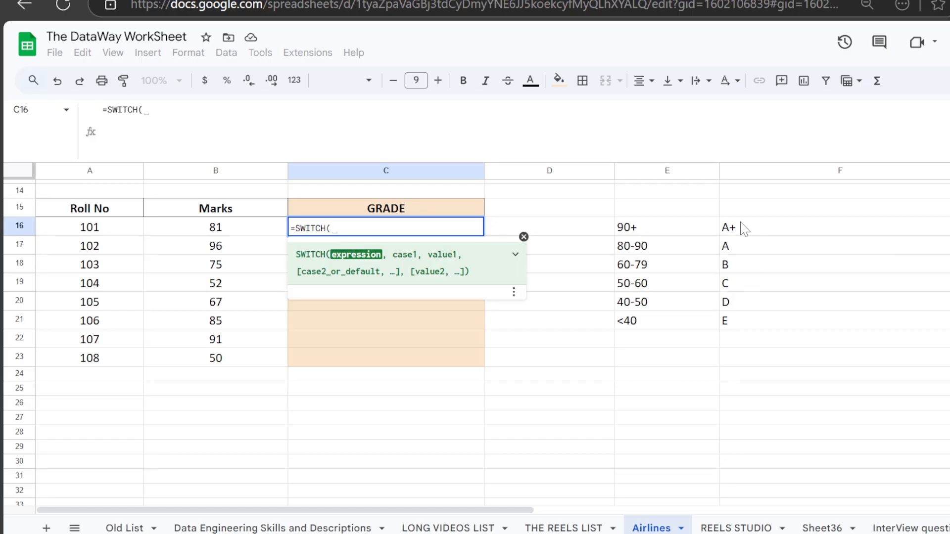
text(TRUE,)
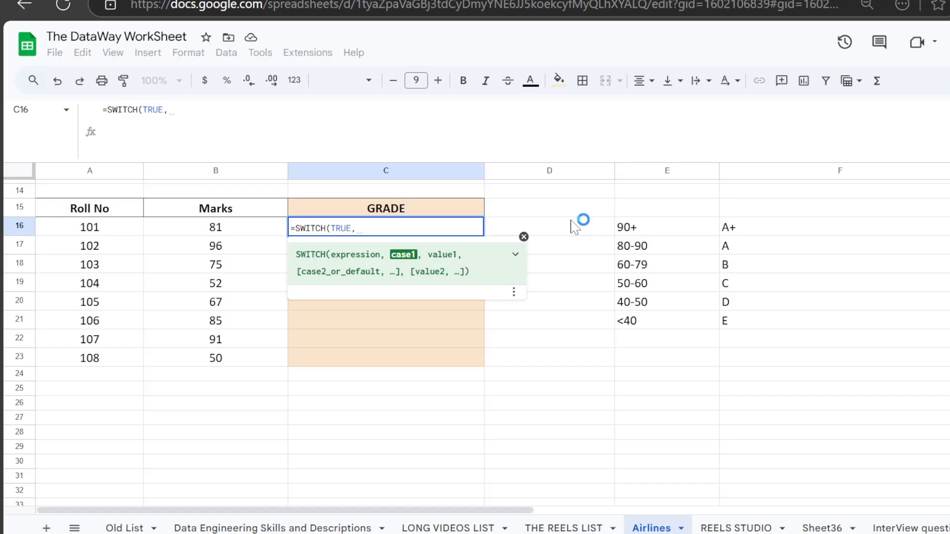
text(B1)
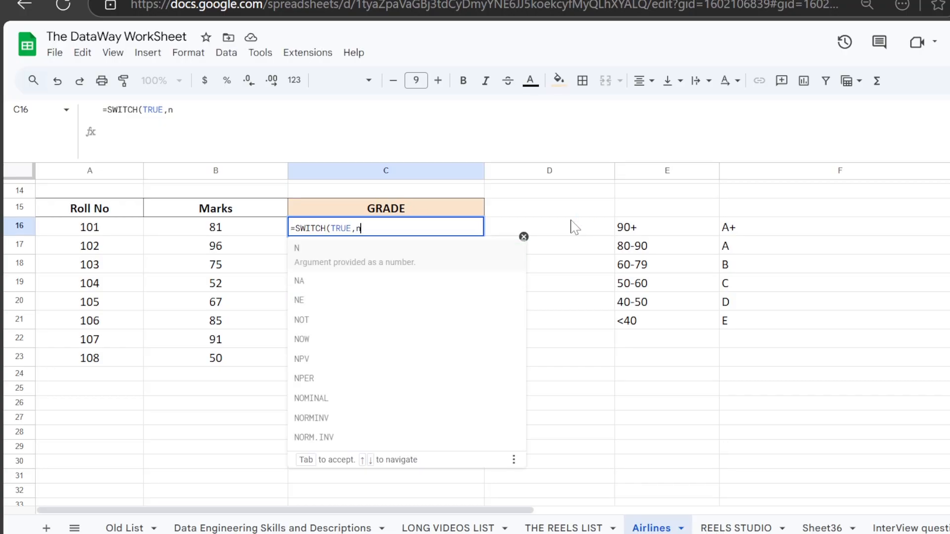
text(6)
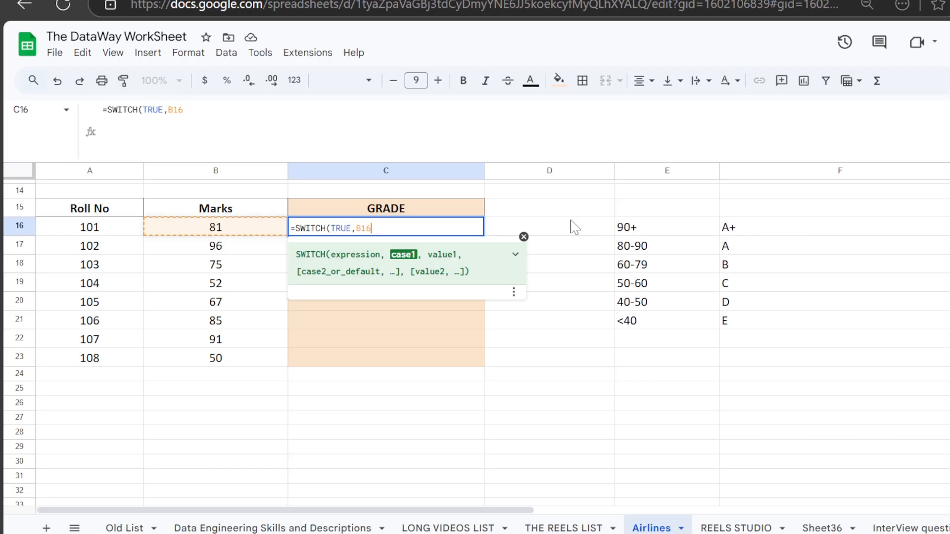
text( >)
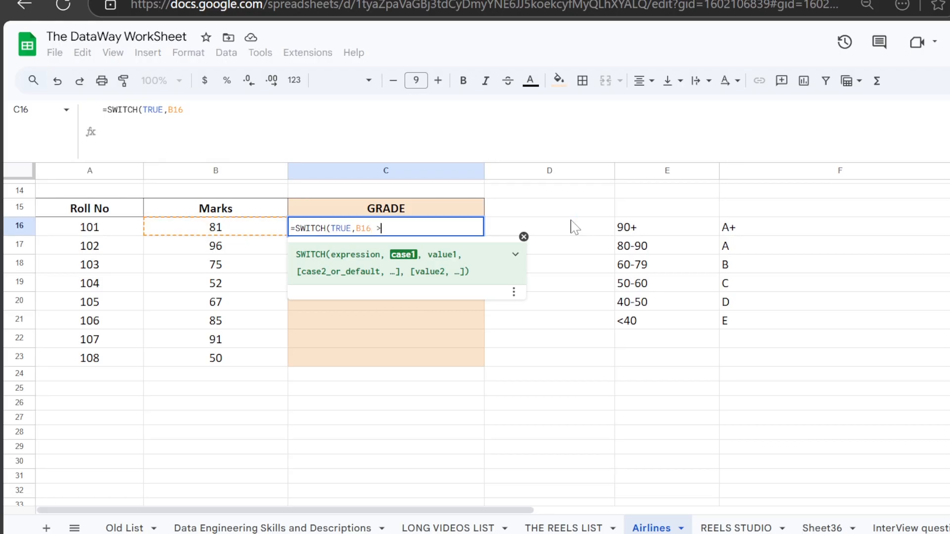
text( 90, )
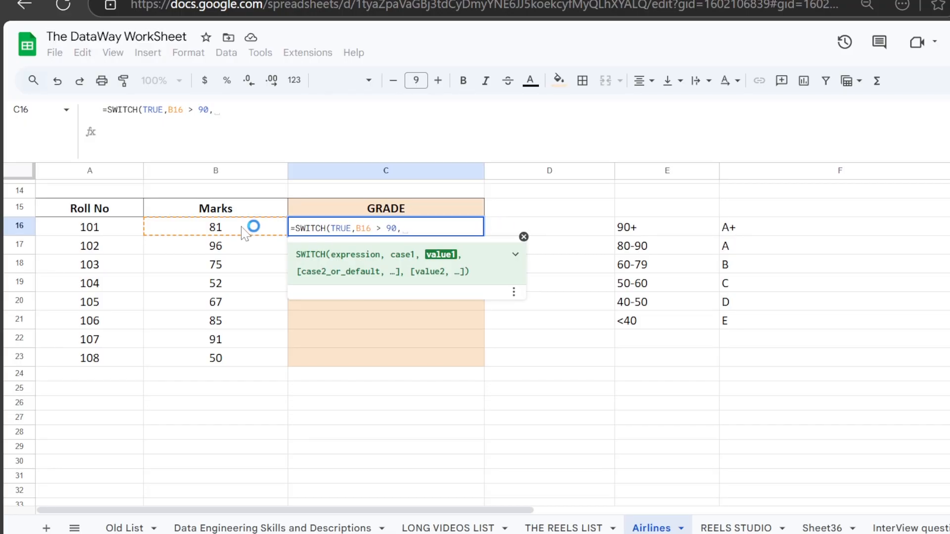
text("a+",)
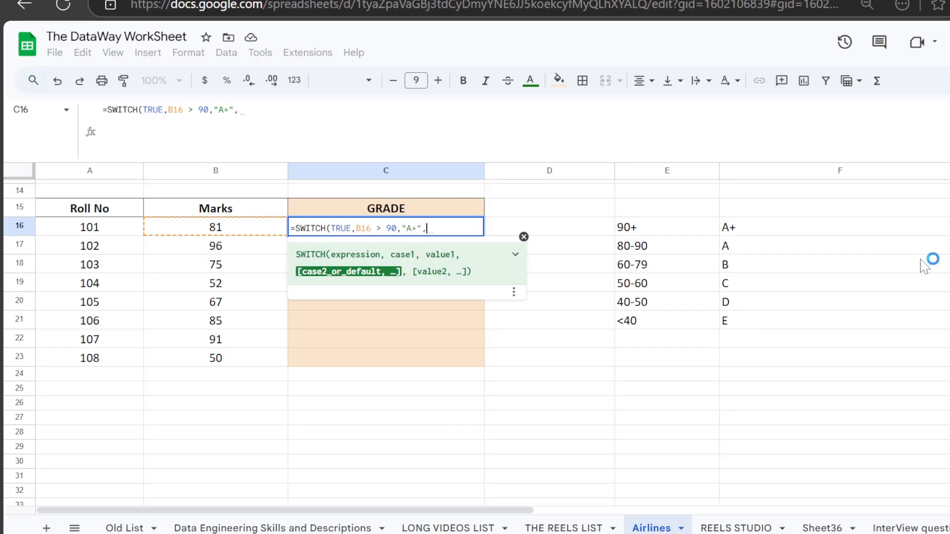
- Open an AND condition as the second case and change the first case's comparison to B16 >= 90
text(AND()
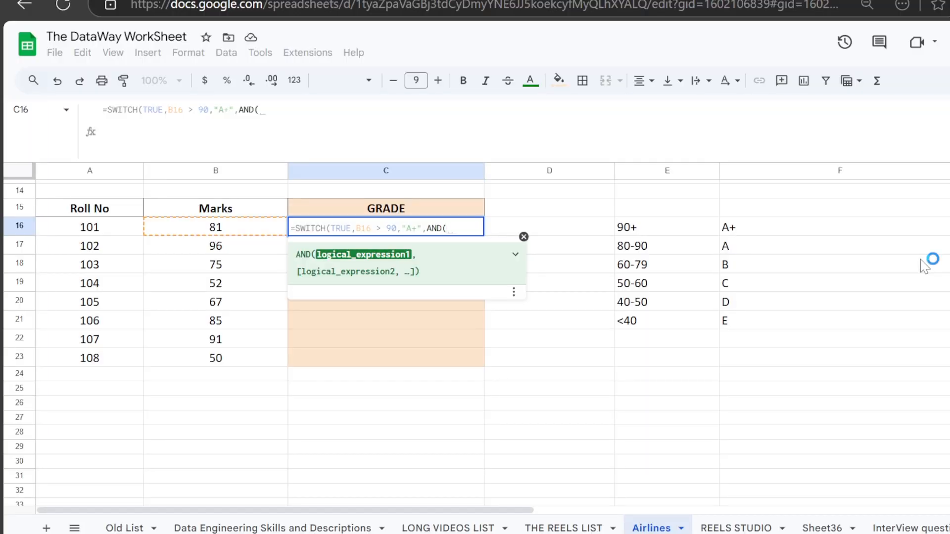
double_click(378, 228)
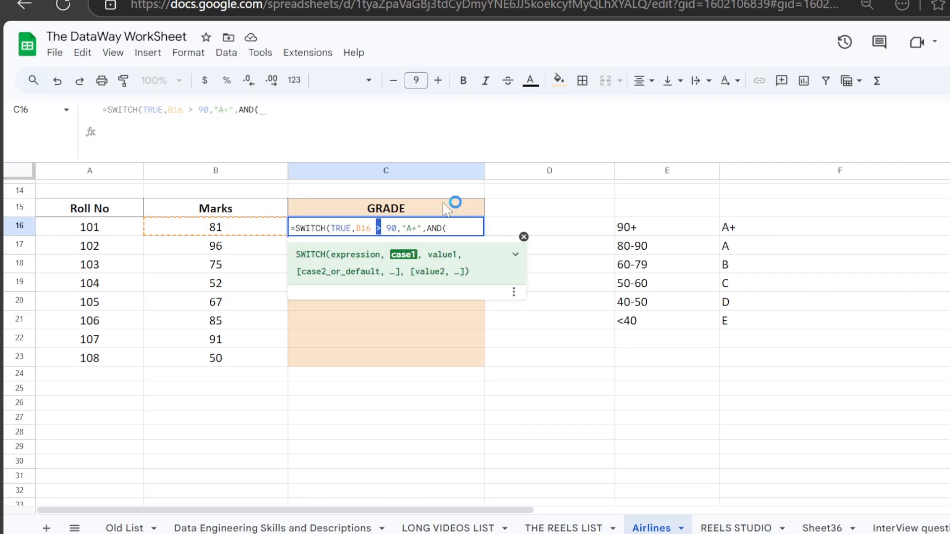
text(=)
key(Right)
key(Right)
key(Right)
key(Right)
key(Right)
key(Right)
key(Right)
key(Right)
key(Right)
key(Right)
key(Right)
key(Right)
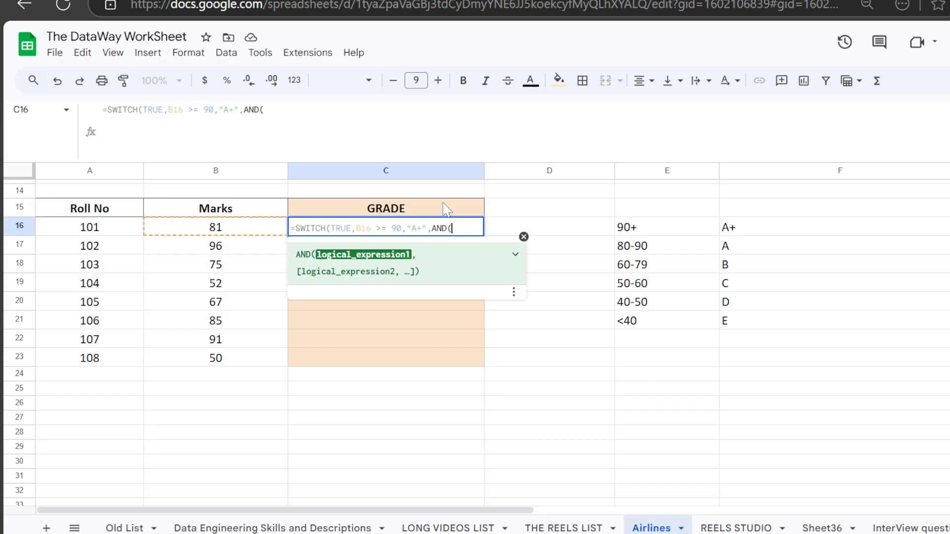
- Complete the second case as AND(B16 >=80, B16 < 90) returning "A", and close the SWITCH formula
text(B16>)
key(BackSpace)
text(> 9)
key(BackSpace)
text(=80 , B16)
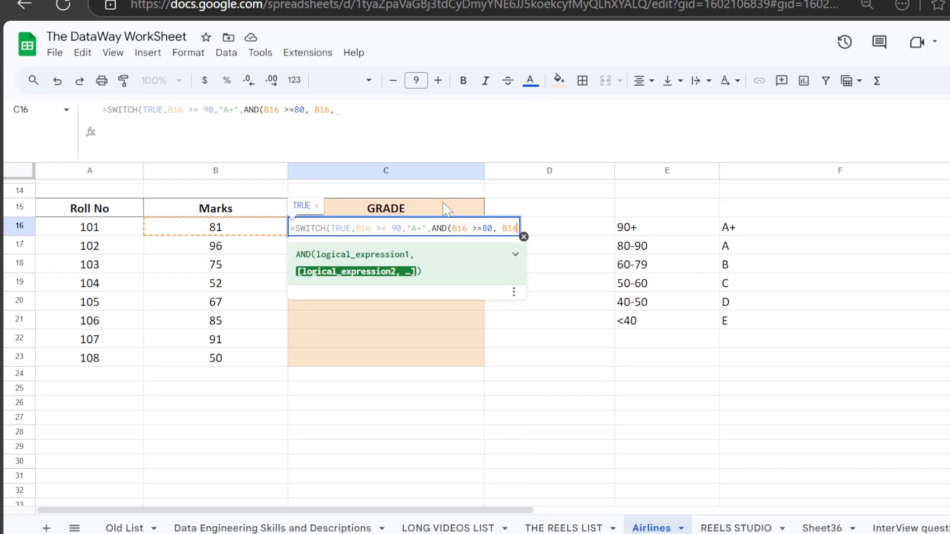
text( < 90)
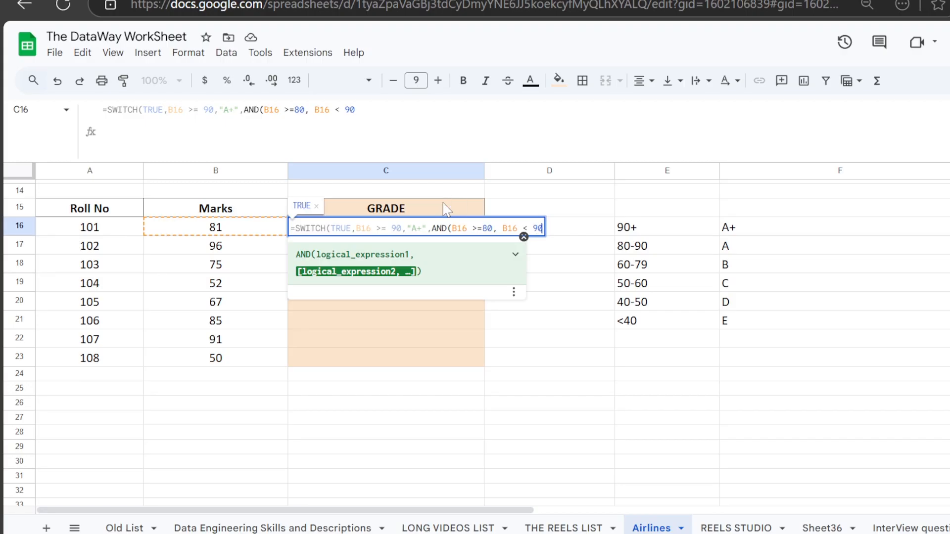
text(),)
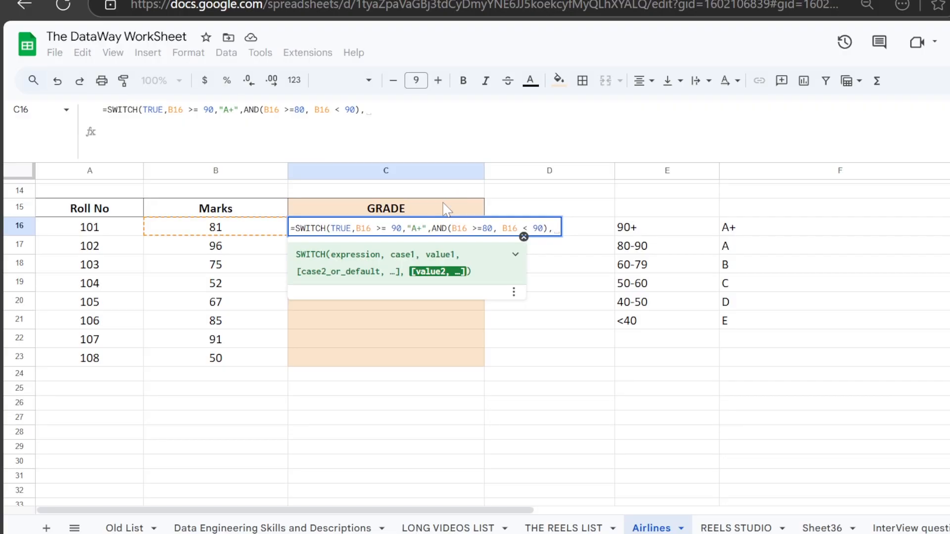
text("A"))
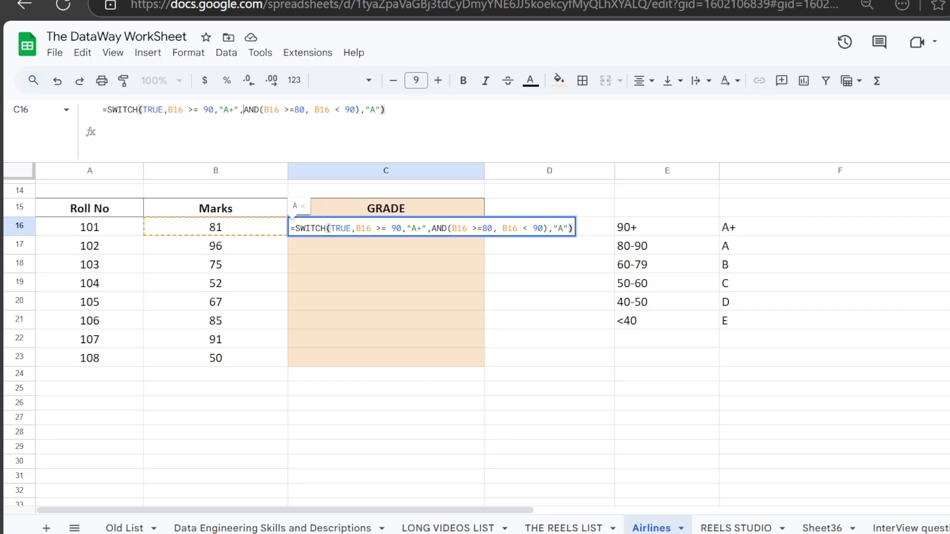
- Put the AND condition of the C16 formula on its own second line and accept the formula
click(243, 109)
key(Return)
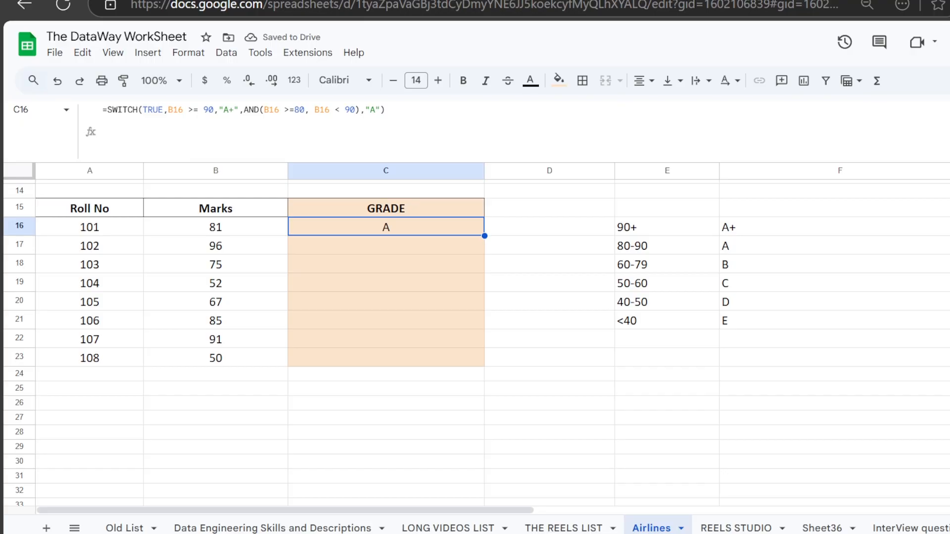
drag(239, 110, 244, 110)
key(alt+Return)
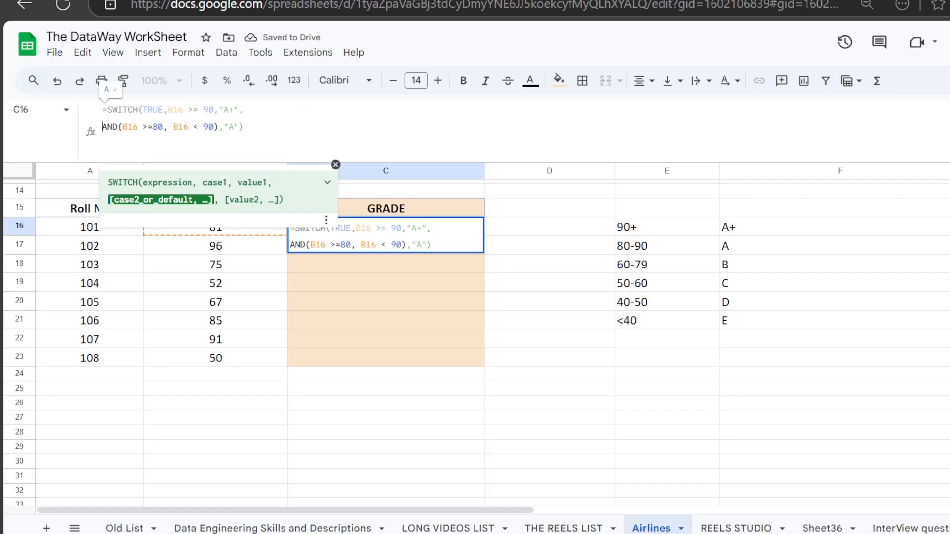
key(Return)
click(406, 228)
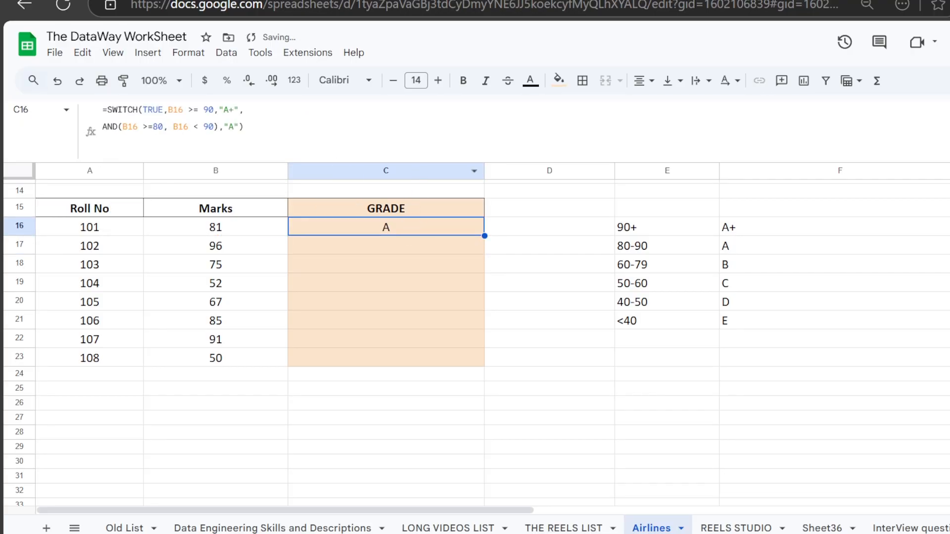
drag(169, 110, 233, 111)
click(173, 127)
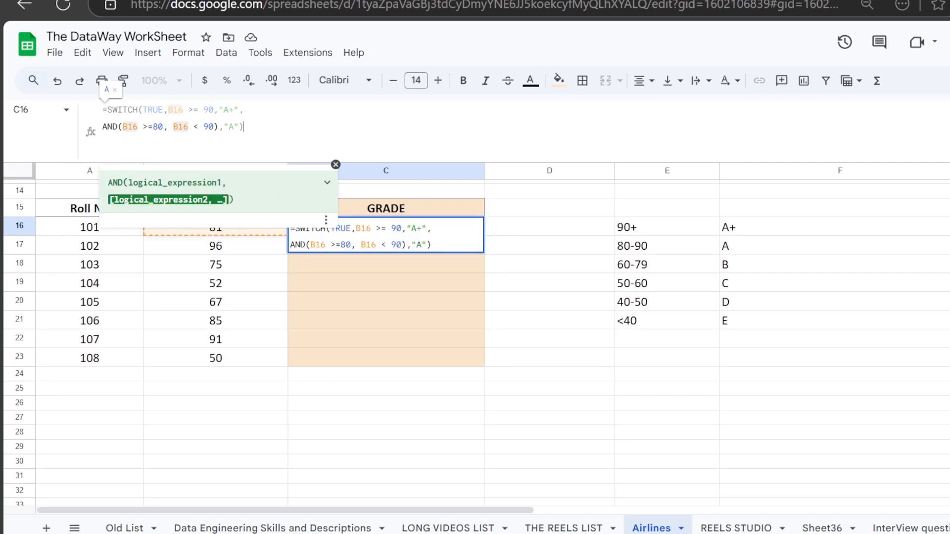
click(244, 127)
click(371, 337)
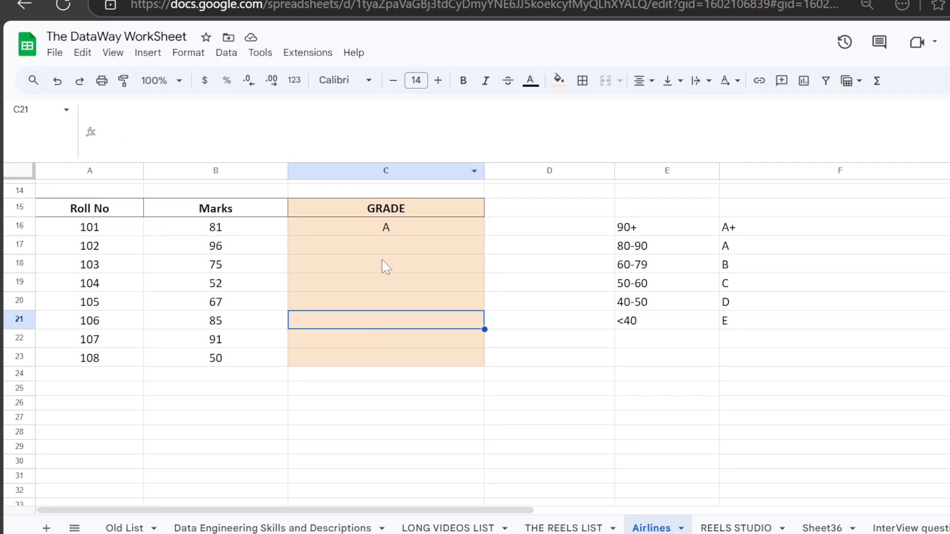
- Fill the SWITCH formula from C16 down through C21 in the GRADE column
drag(411, 227, 405, 253)
key(ctrl+d)
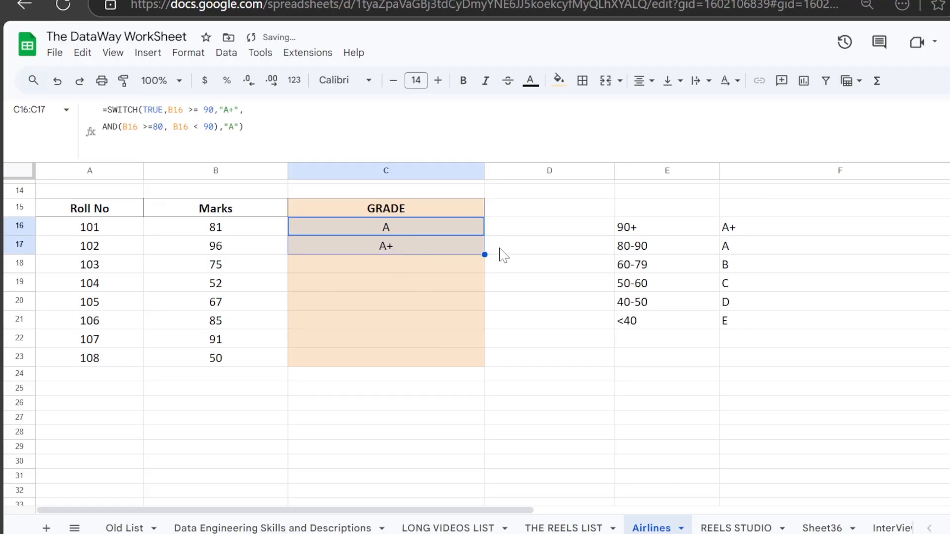
click(376, 251)
drag(405, 233, 407, 326)
key(ctrl+d)
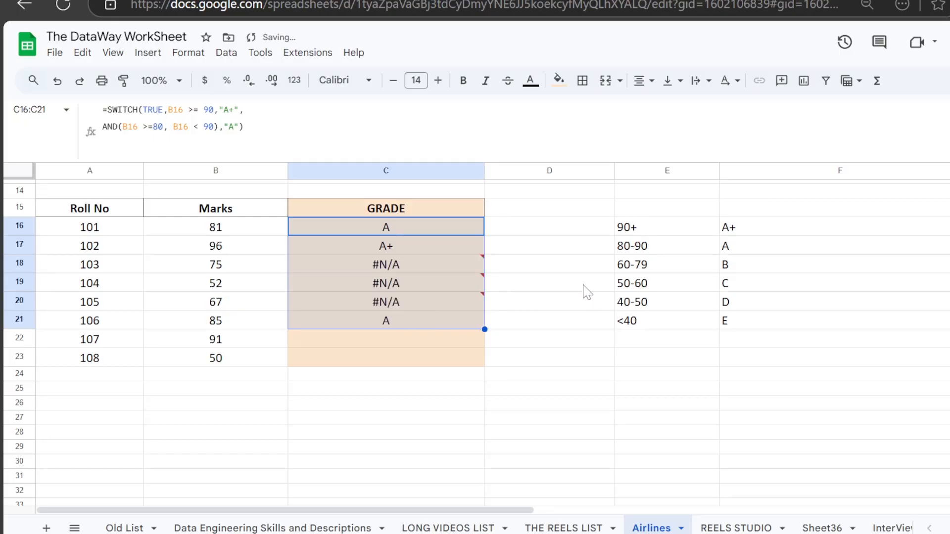
- Check the error in C18 for the mark 75 and extend the formula from C21 down to C23
drag(237, 269, 242, 297)
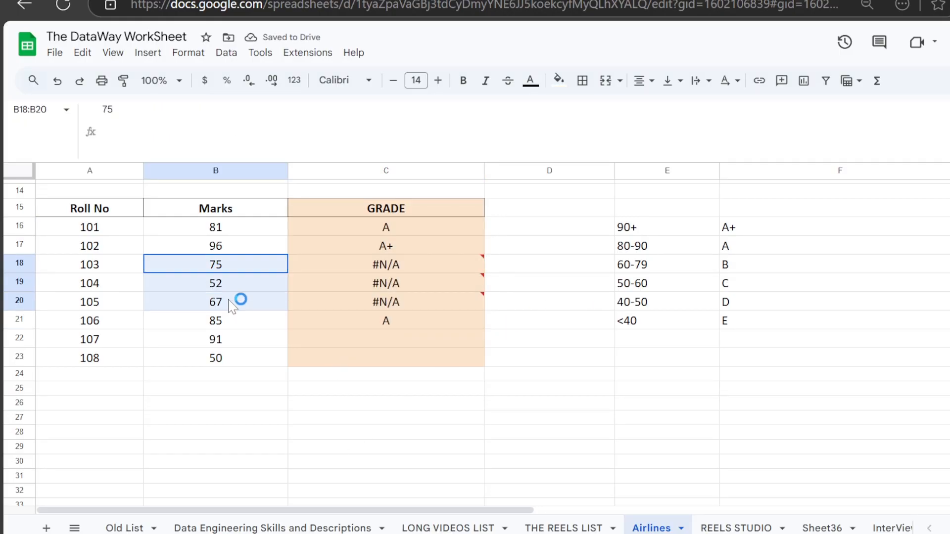
click(384, 267)
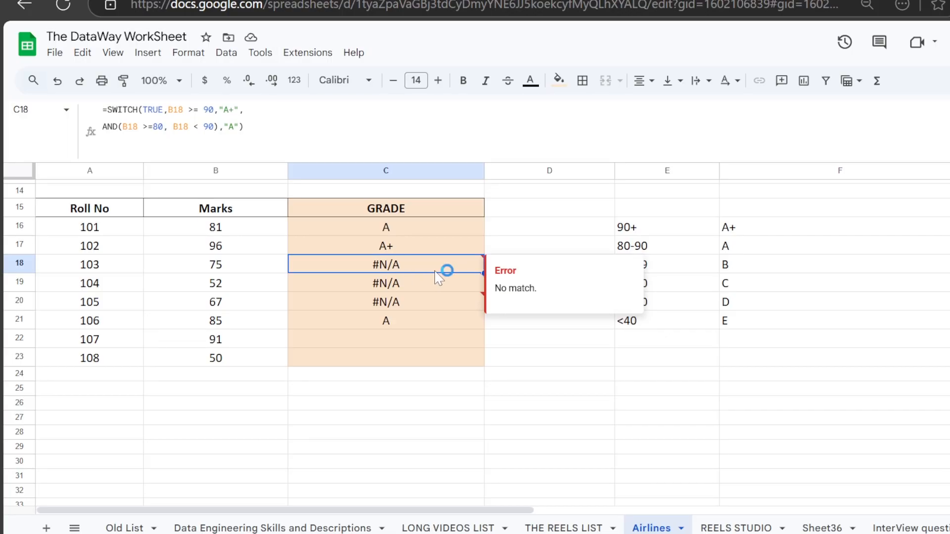
click(429, 320)
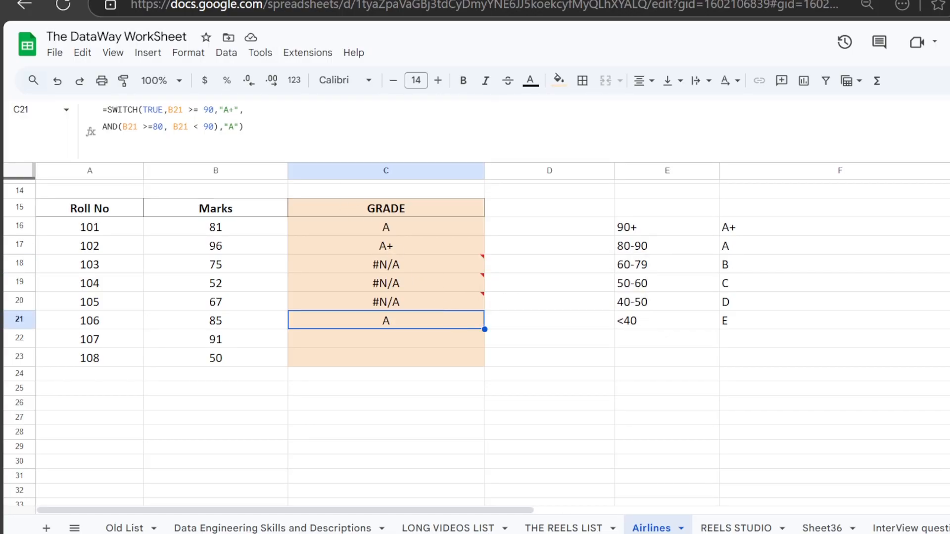
mouse_move(397, 280)
drag(482, 329, 487, 364)
click(593, 343)
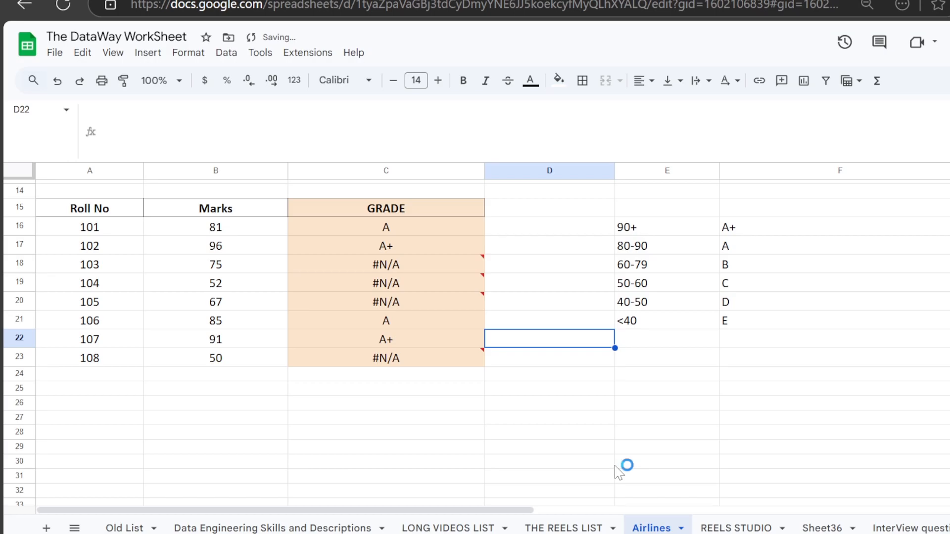
- Add an empty string "" as the default value at the end of the SWITCH formula in C16
click(399, 230)
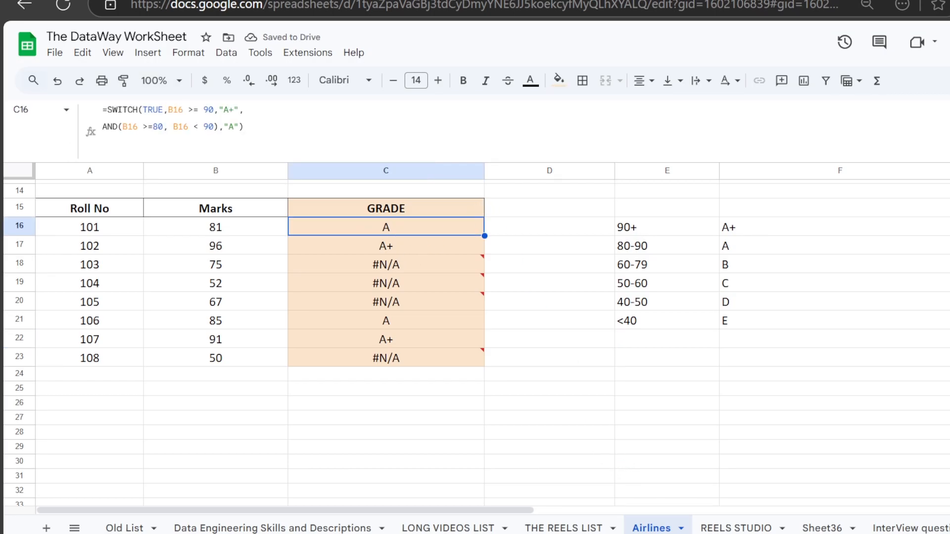
click(244, 128)
text(=)
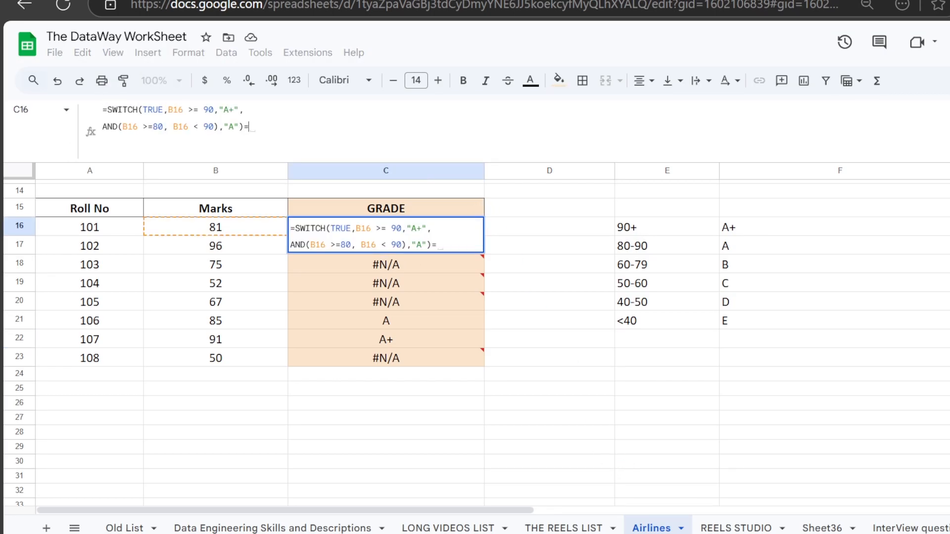
key(BackSpace)
key(BackSpace)
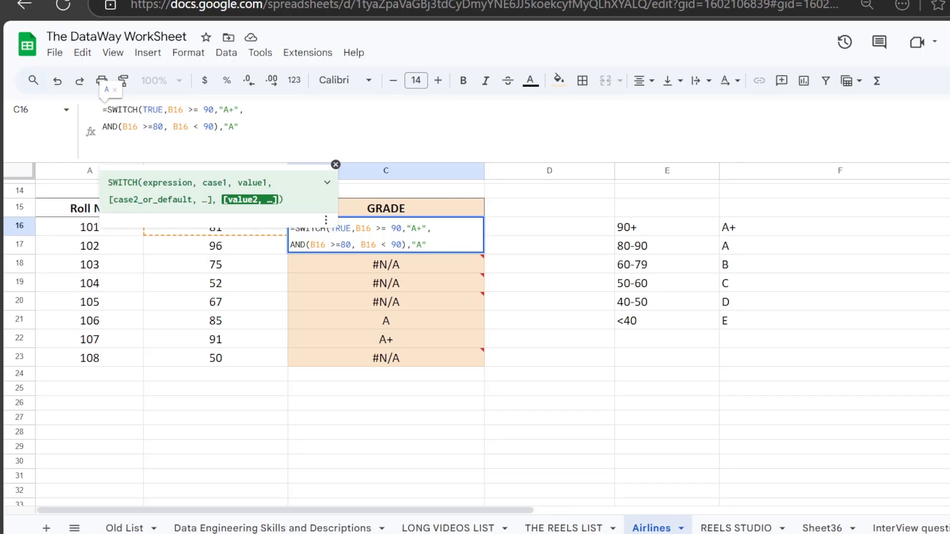
text(,)
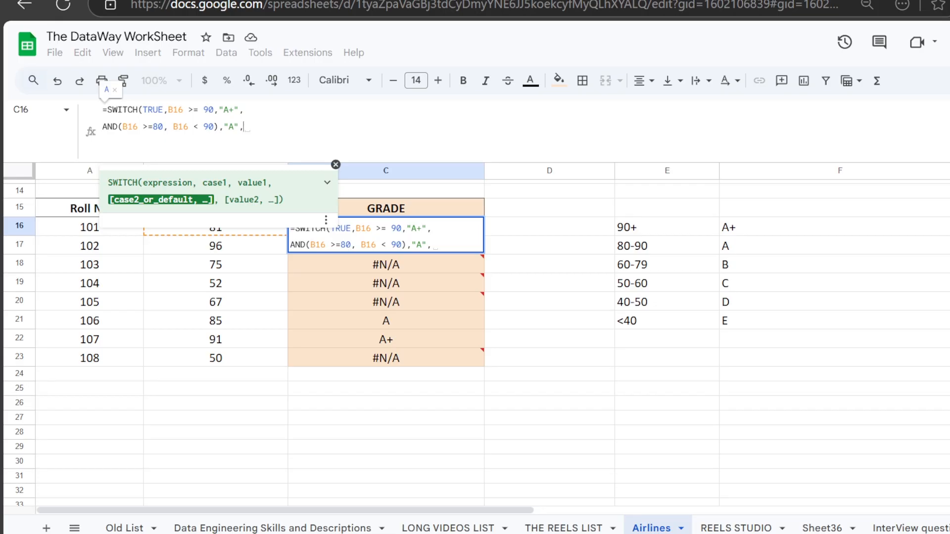
text("A")
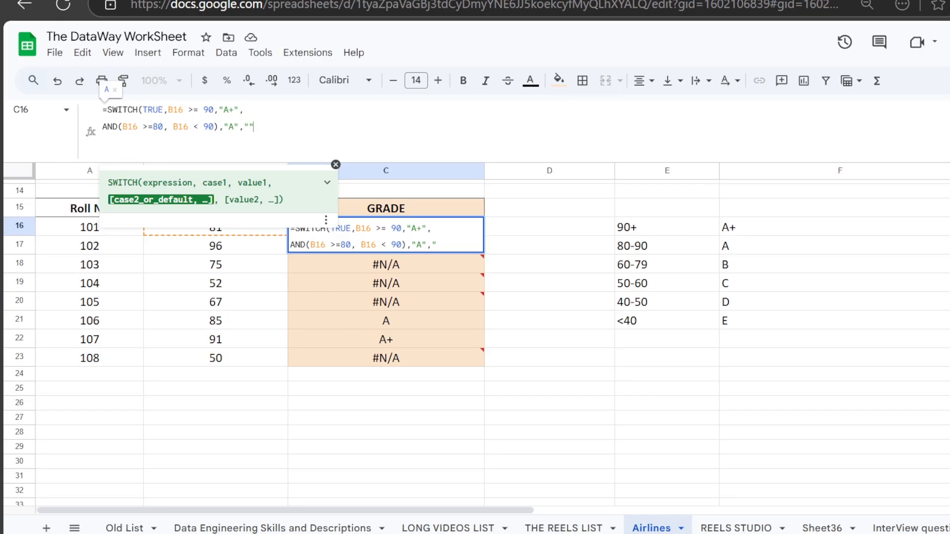
text())
key(Return)
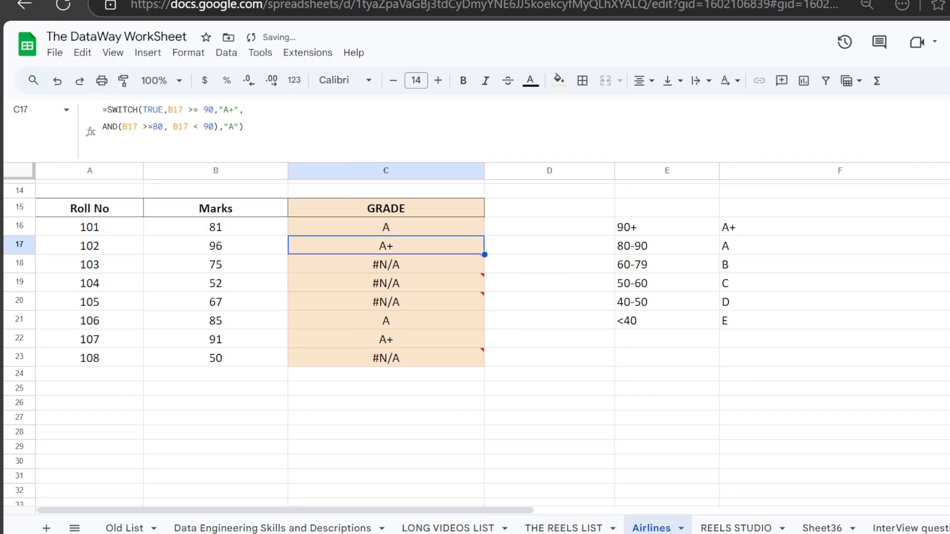
key(Return)
click(388, 225)
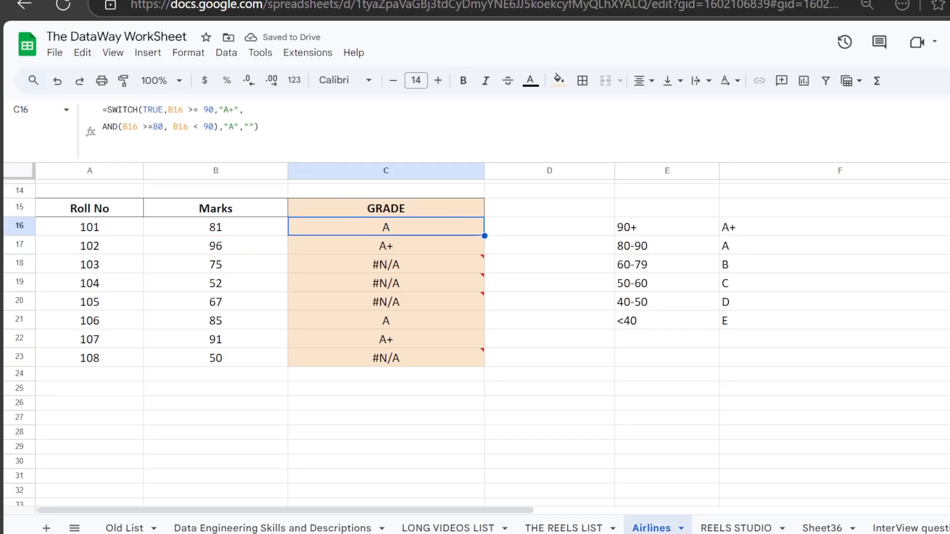
- Change the default value in the C16 formula to "-" and fill the formula down through C23
click(249, 127)
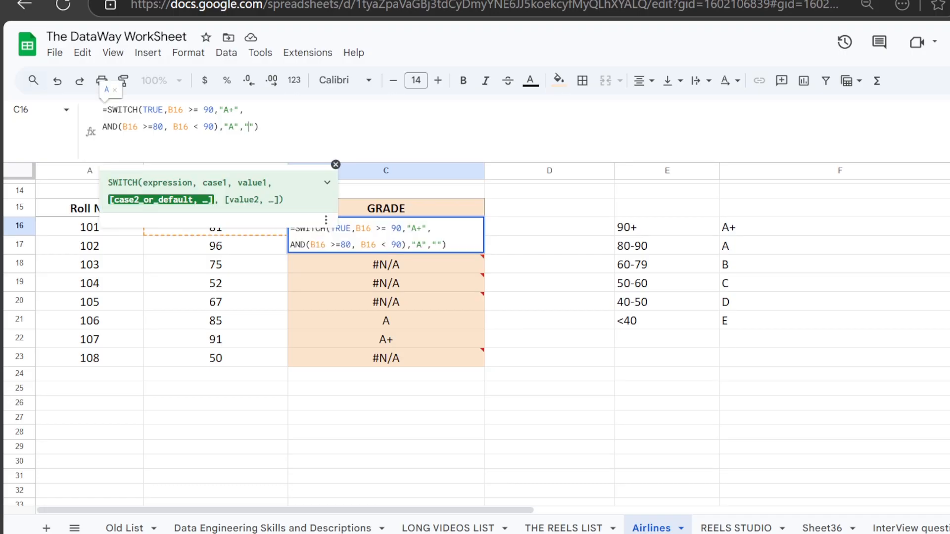
key(BackSpace)
key(Return)
drag(368, 234, 390, 362)
key(ctrl+d)
click(513, 289)
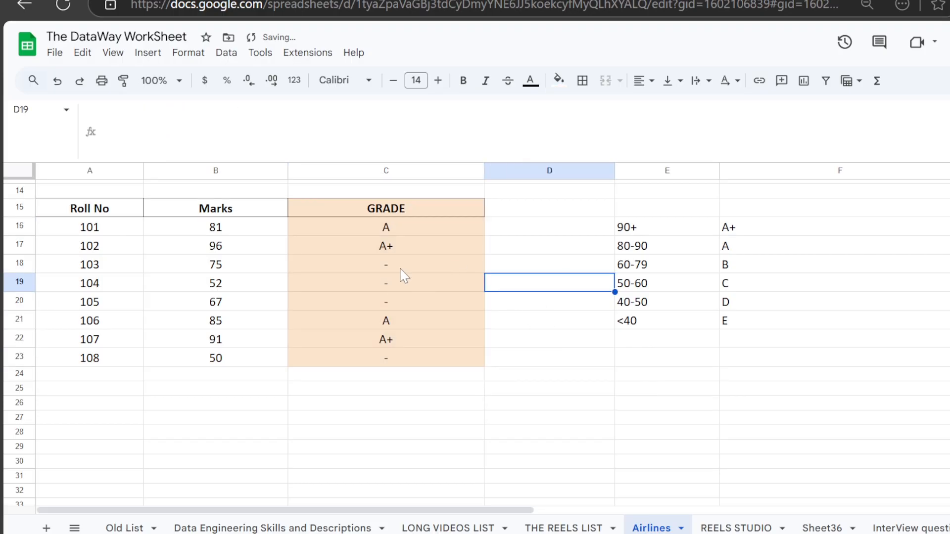
click(406, 262)
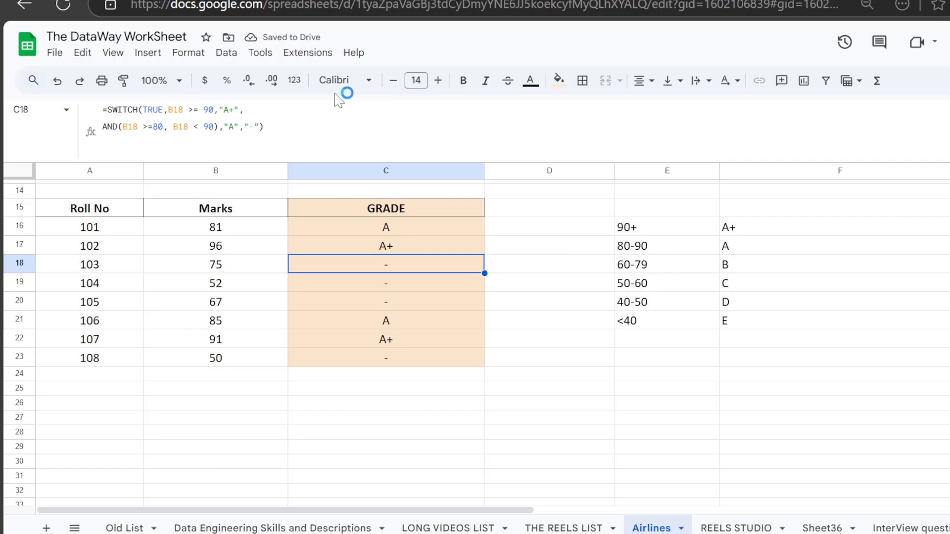
- Set the browser zoom to 90% and the sheet zoom to 100%
click(179, 81)
click(159, 196)
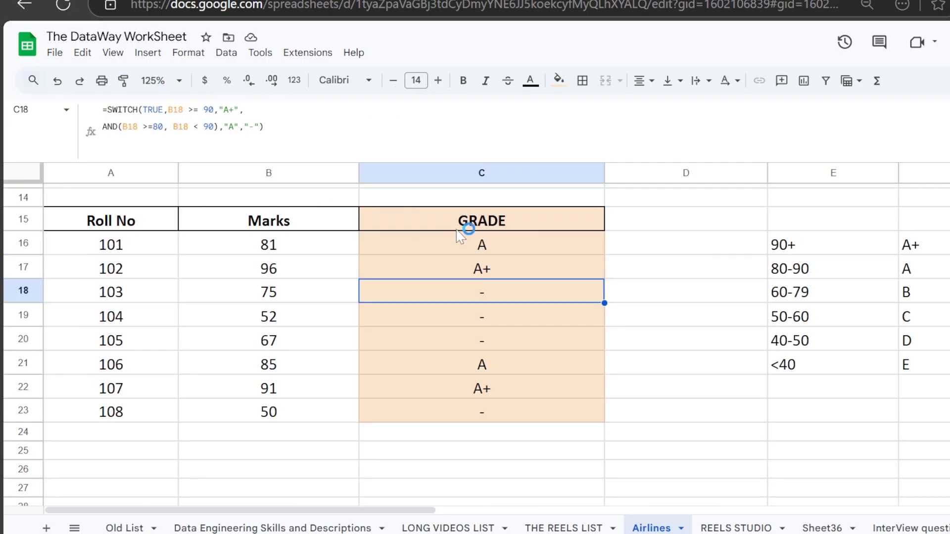
click(477, 246)
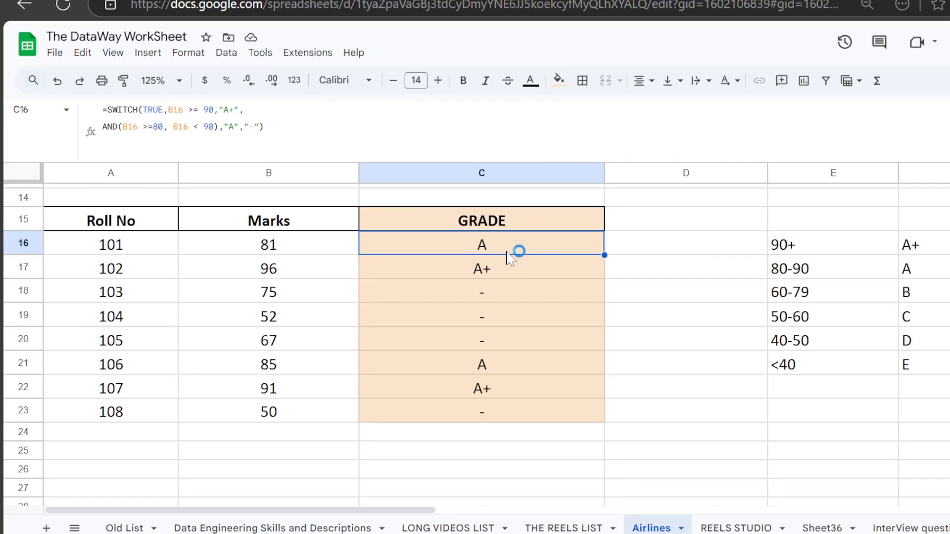
text(-)
key(Escape)
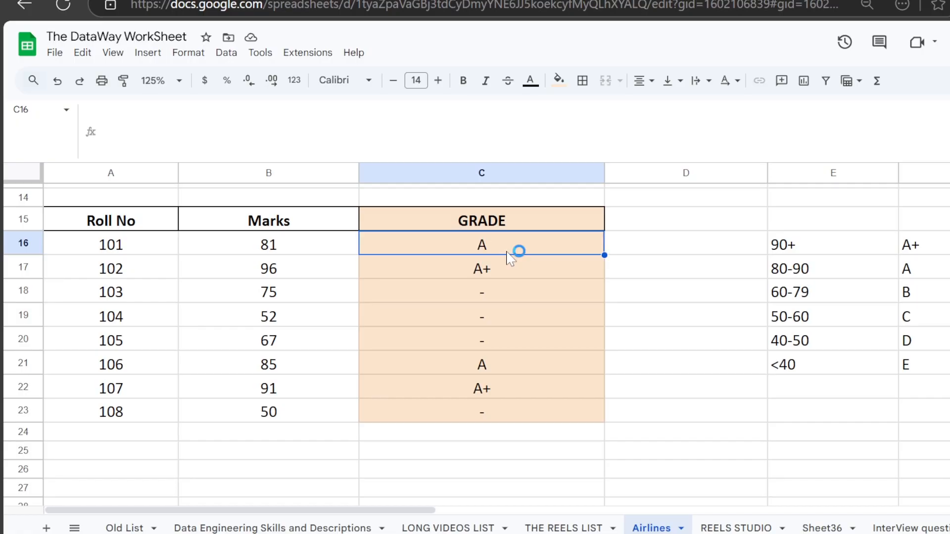
key(ctrl+plus)
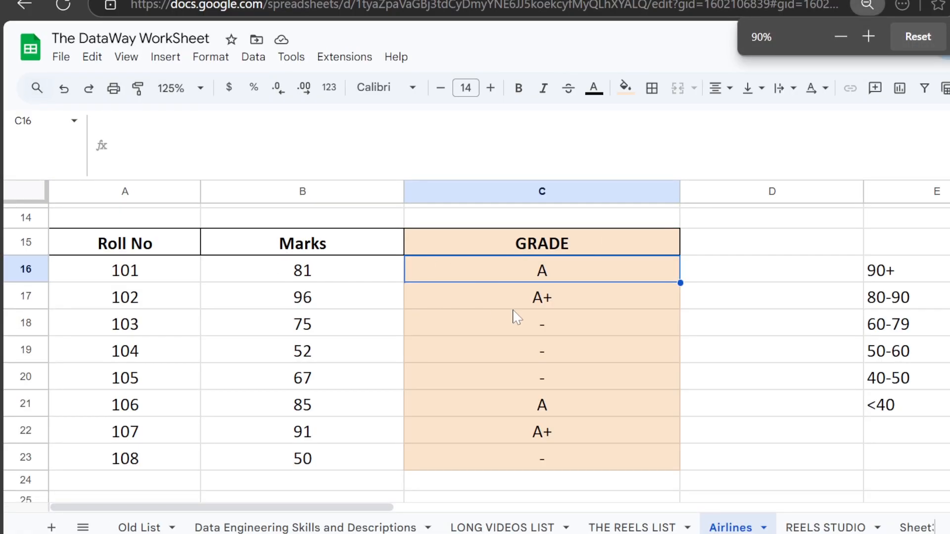
click(483, 303)
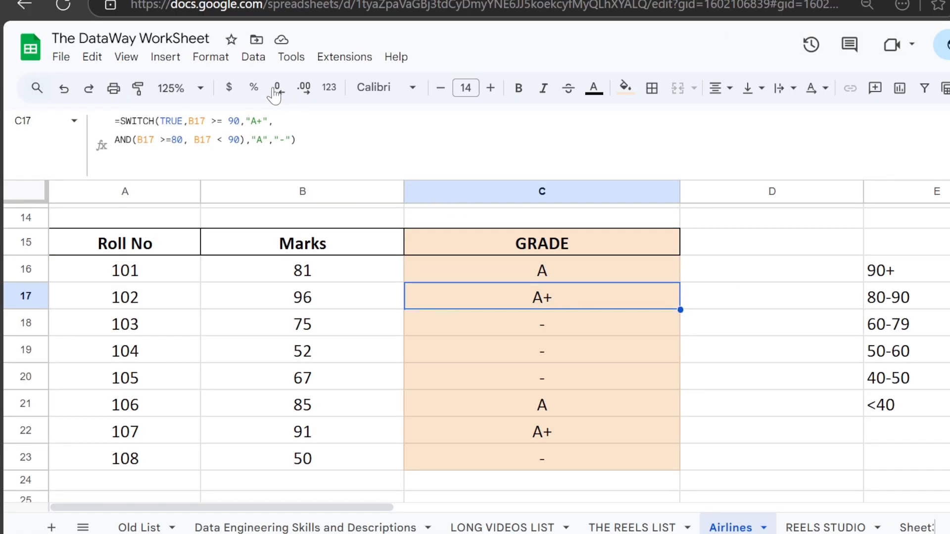
click(178, 88)
click(190, 192)
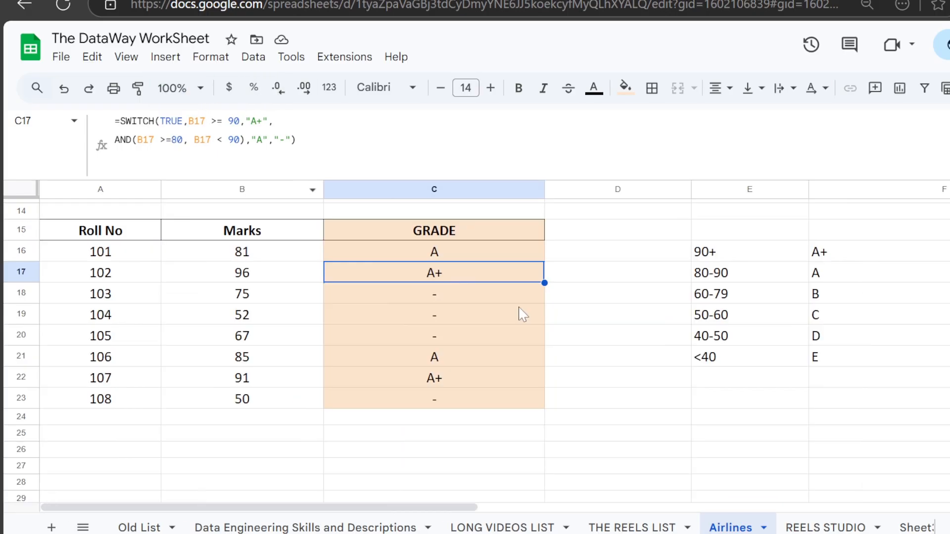
click(575, 324)
click(465, 297)
click(460, 340)
click(459, 315)
click(462, 295)
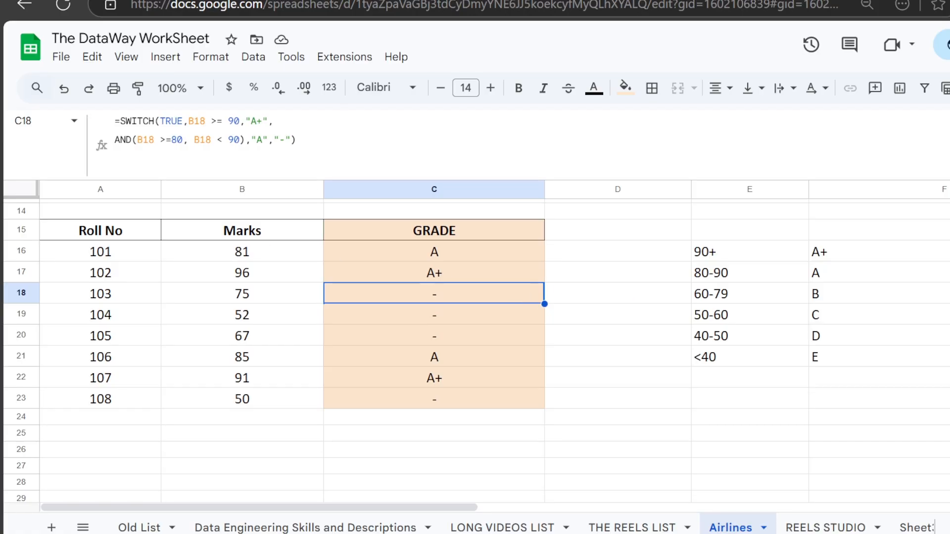
click(298, 140)
key(BackSpace)
key(BackSpace)
key(BackSpace)
key(BackSpace)
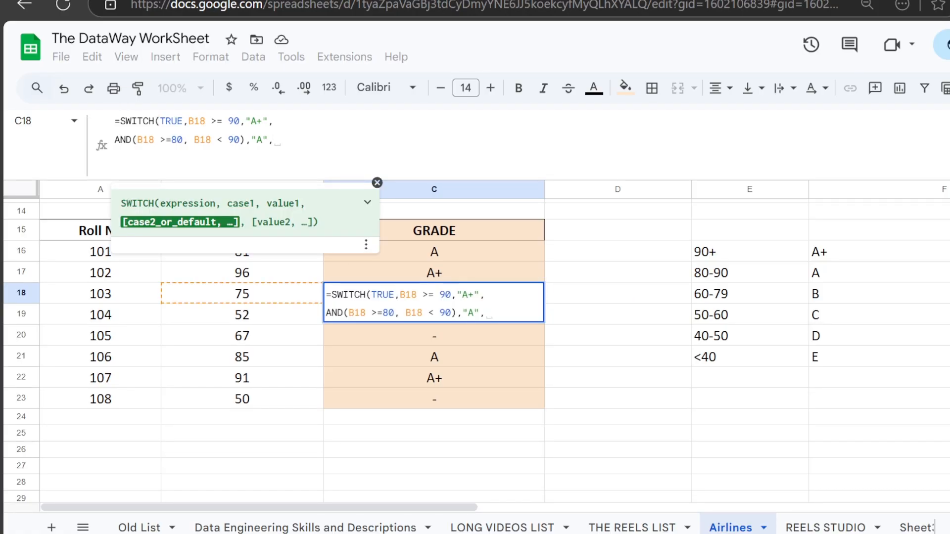
key(ctrl+Return)
text(AND()
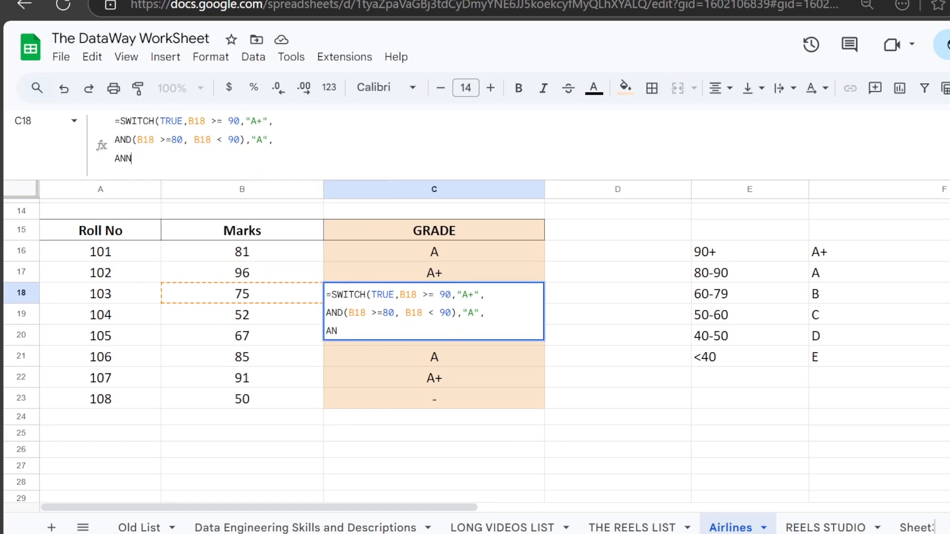
text(B)
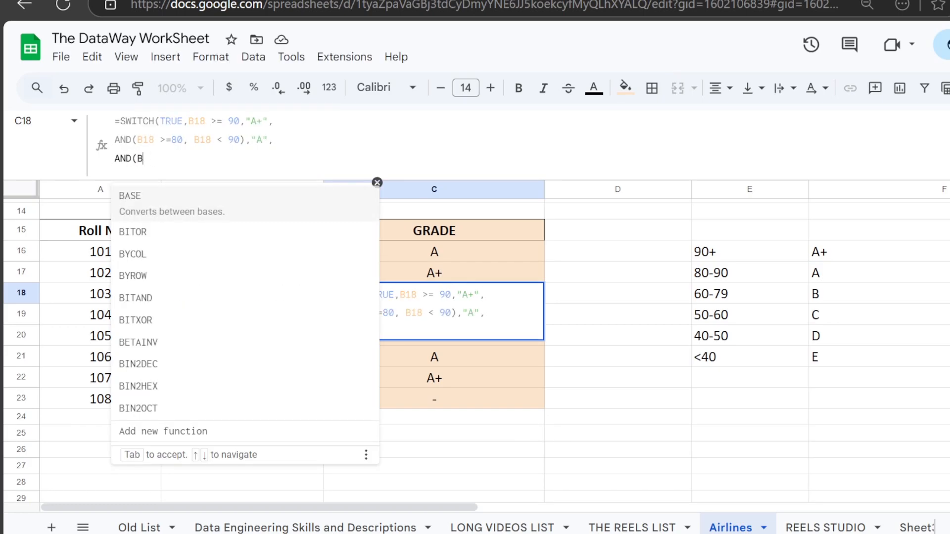
key(Escape)
- Reopen the SWITCH formula in C16 and remove its "-" default value and closing parenthesis
click(403, 259)
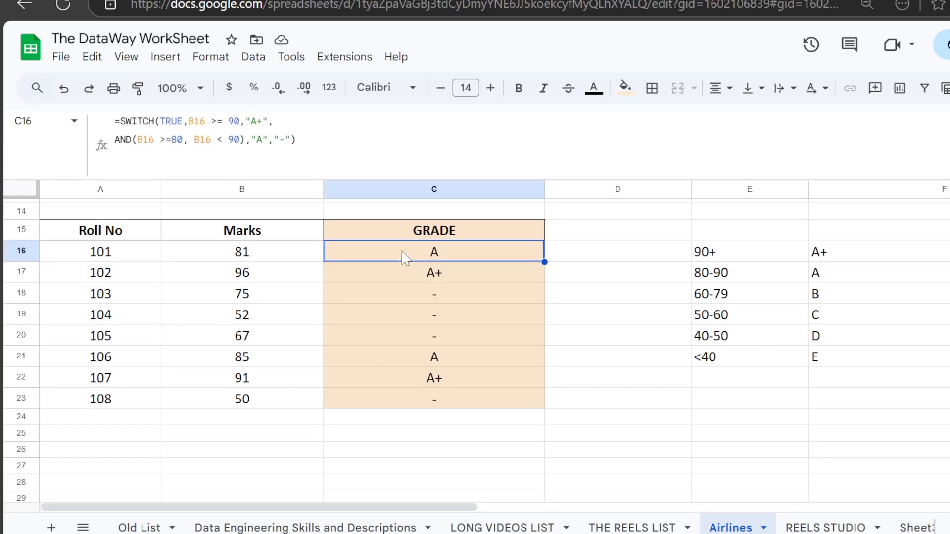
key(Return)
key(Num_Lock)
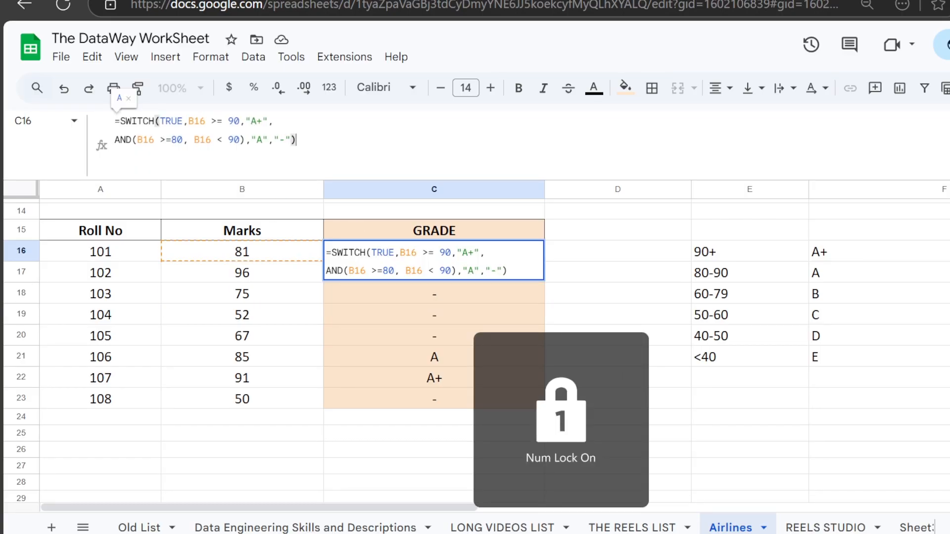
key(BackSpace)
key(BackSpace)
key(BackSpace)
key(BackSpace)
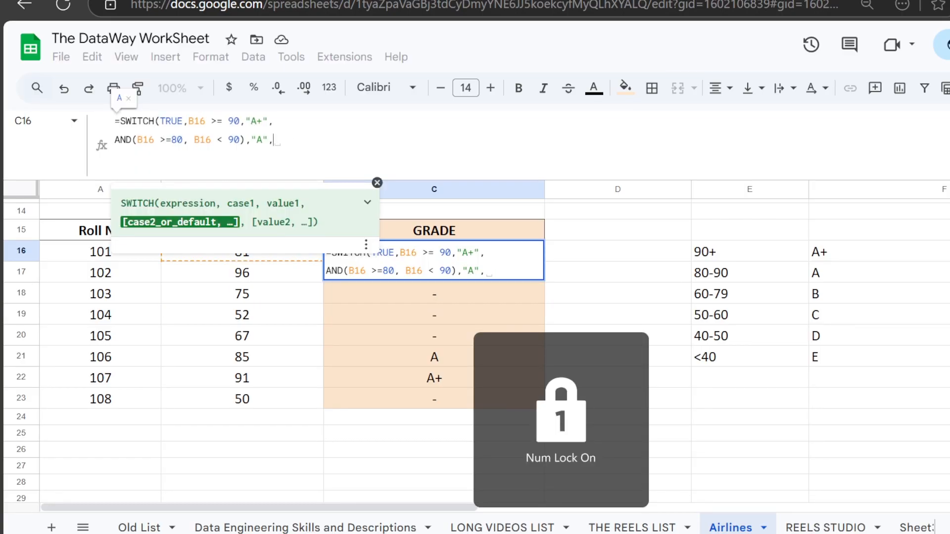
- Add the condition AND(B16 > 60, B16 < 80) with the grade "B" on a new line of the C16 formula
key(alt+Return)
text(AND()
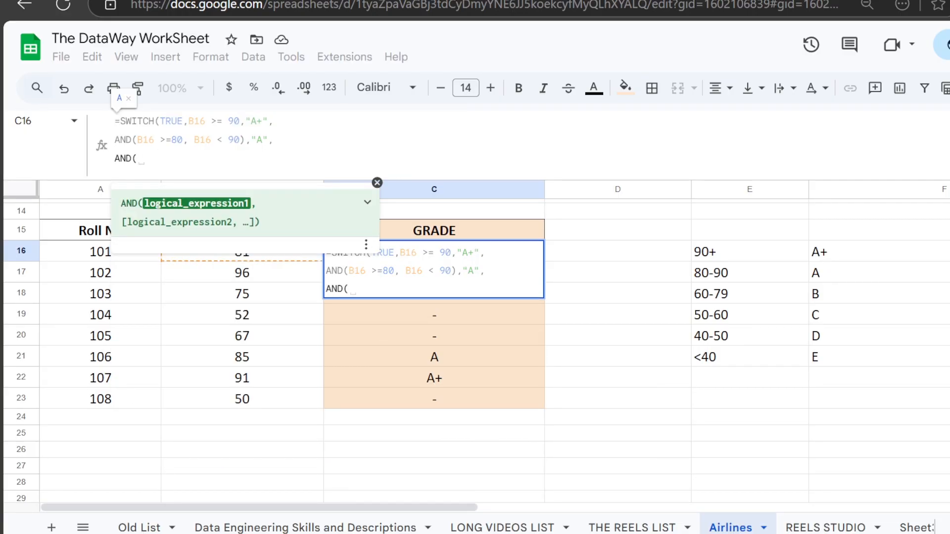
click(377, 182)
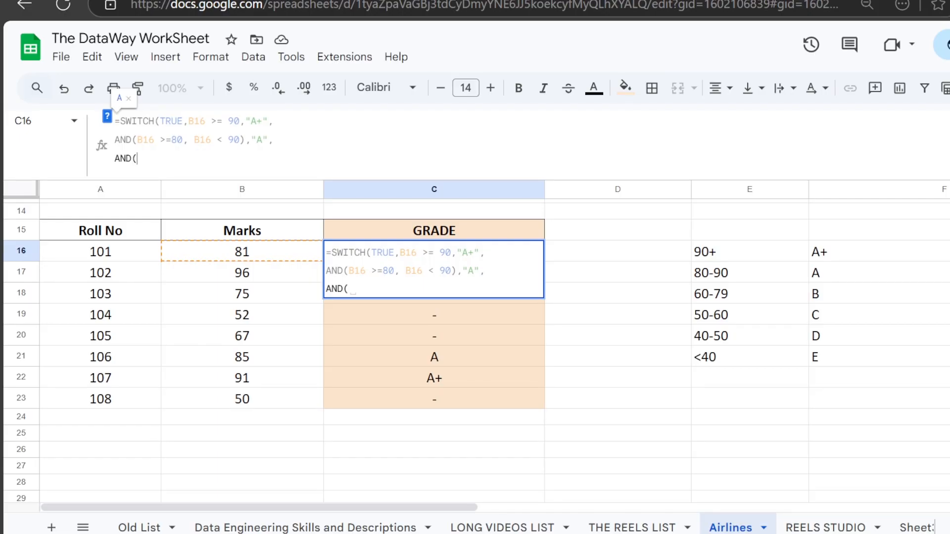
text(B)
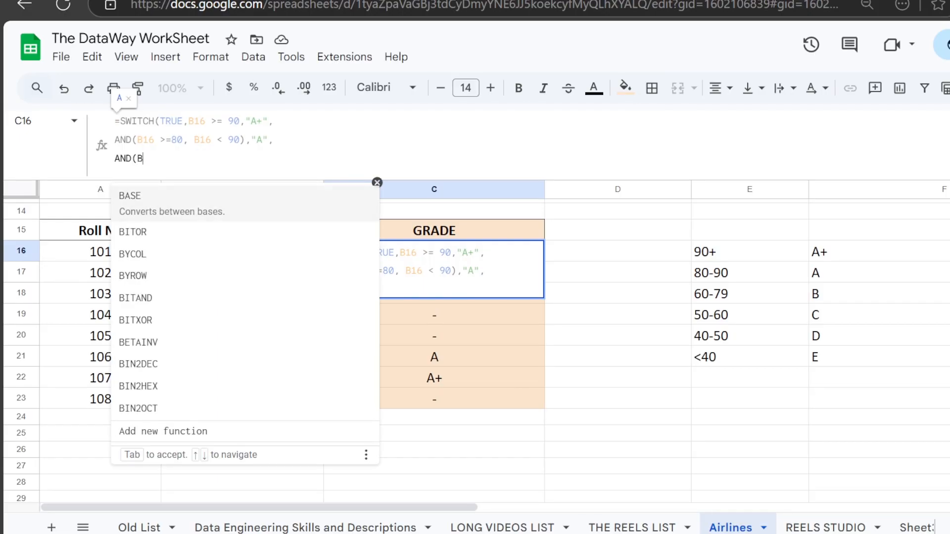
text(26)
key(BackSpace)
key(BackSpace)
text(16 > 60, N)
key(BackSpace)
text(B16)
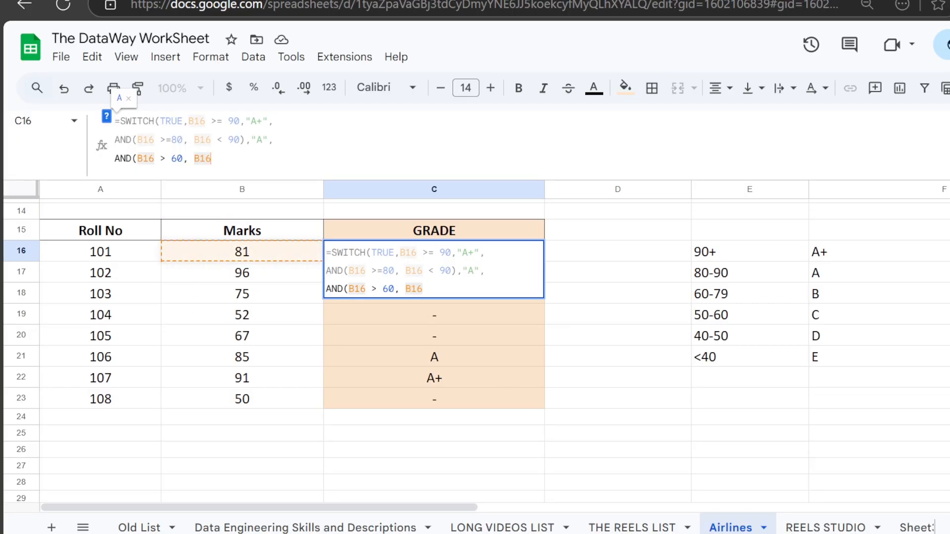
text( < 80)
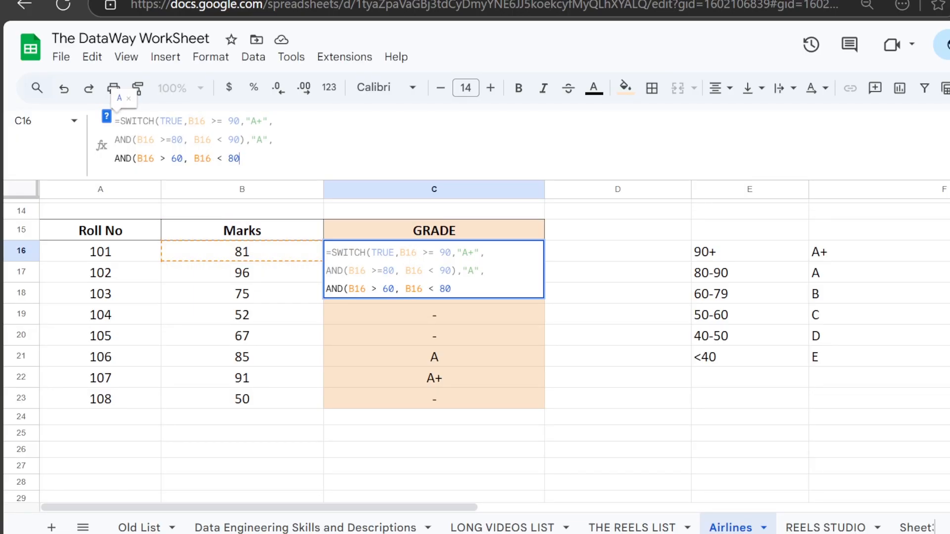
text(),"b":)
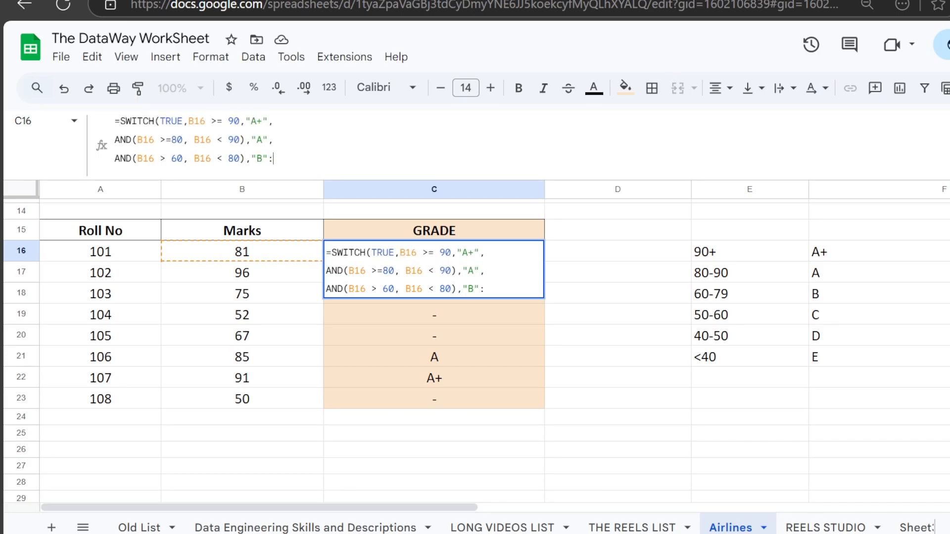
key(Return)
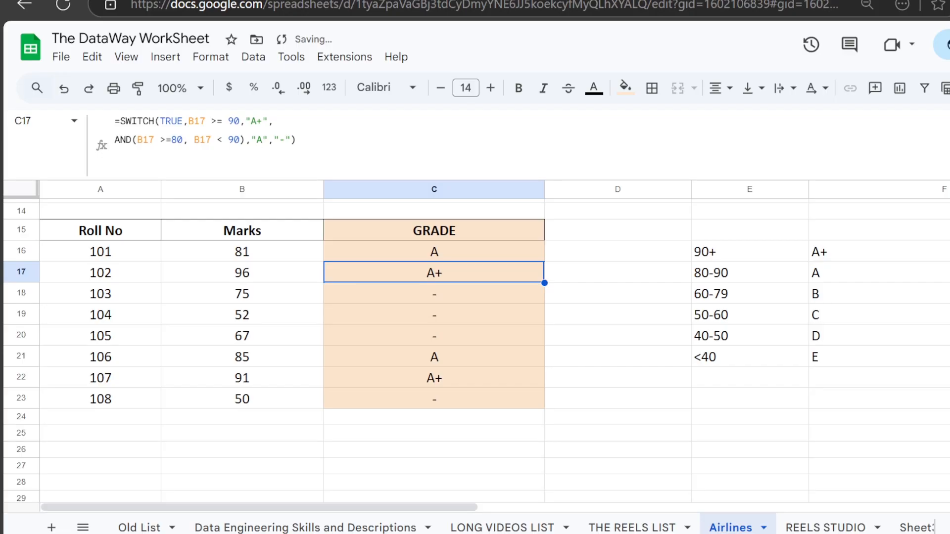
- Reopen the C16 formula, remove its closing parenthesis, and paste a copy of the AND(B16 > 60, B16 < 80) condition on a new line
key(Up)
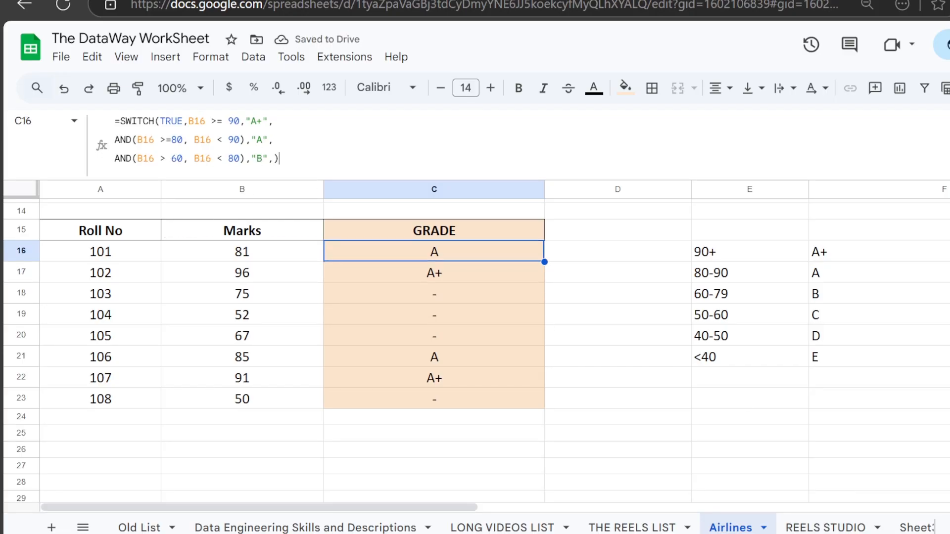
key(Return)
key(Num_Lock)
key(BackSpace)
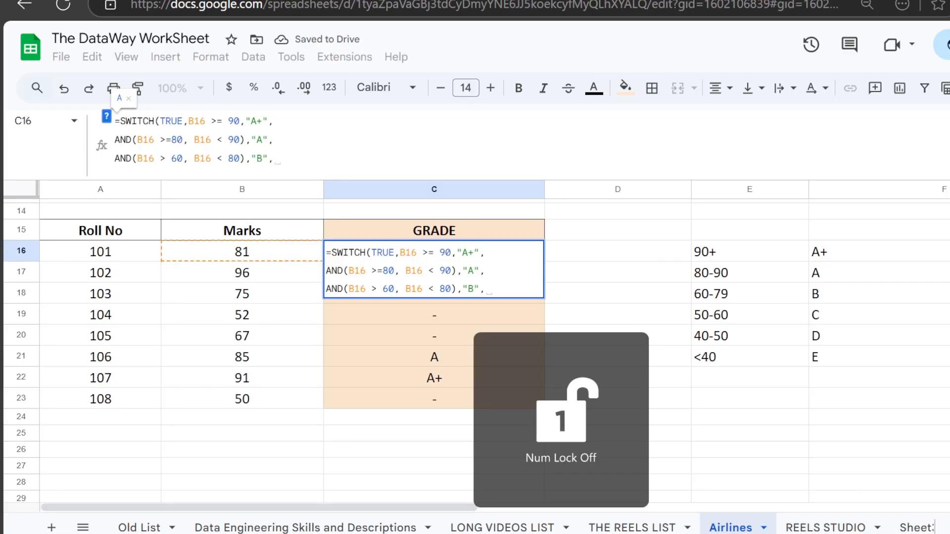
key(alt+Return)
text(AND)
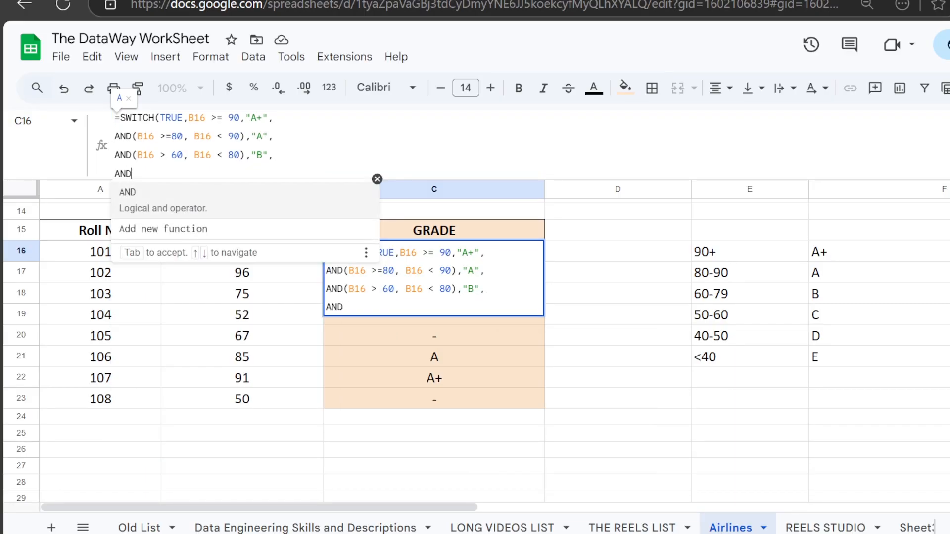
text(()
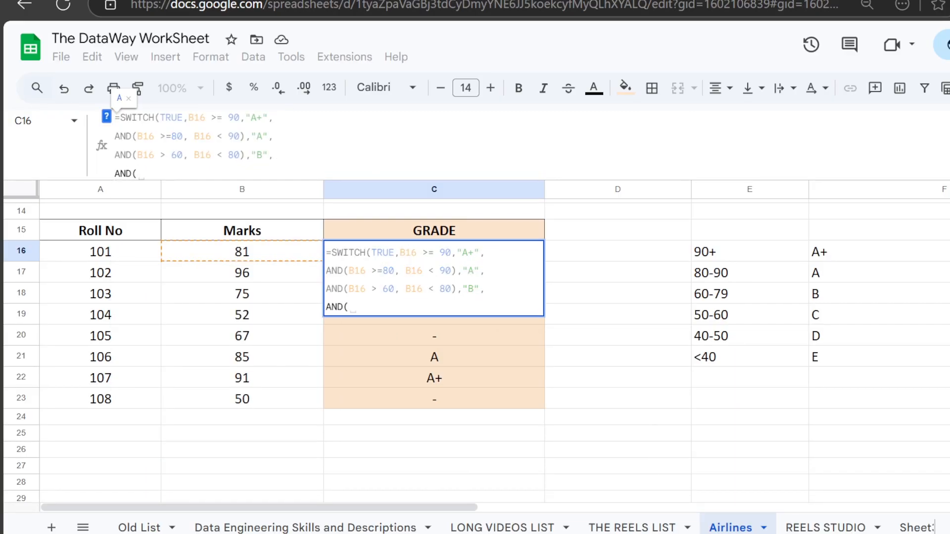
drag(245, 155, 115, 155)
key(ctrl+c)
drag(159, 180, 114, 178)
key(ctrl+v)
- Change the copied condition's limits to B16 > 50 and B16 < 60 and assign it the grade "C"
click(183, 177)
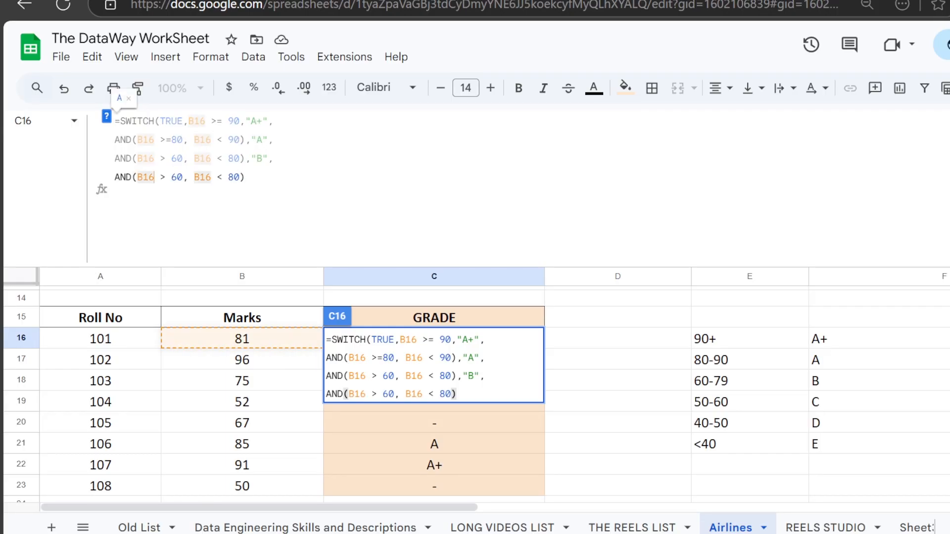
key(BackSpace)
key(BackSpace)
text(50)
key(Right)
key(Right)
key(Right)
key(Right)
key(Right)
key(BackSpace)
key(BackSpace)
text(60)
key(Right)
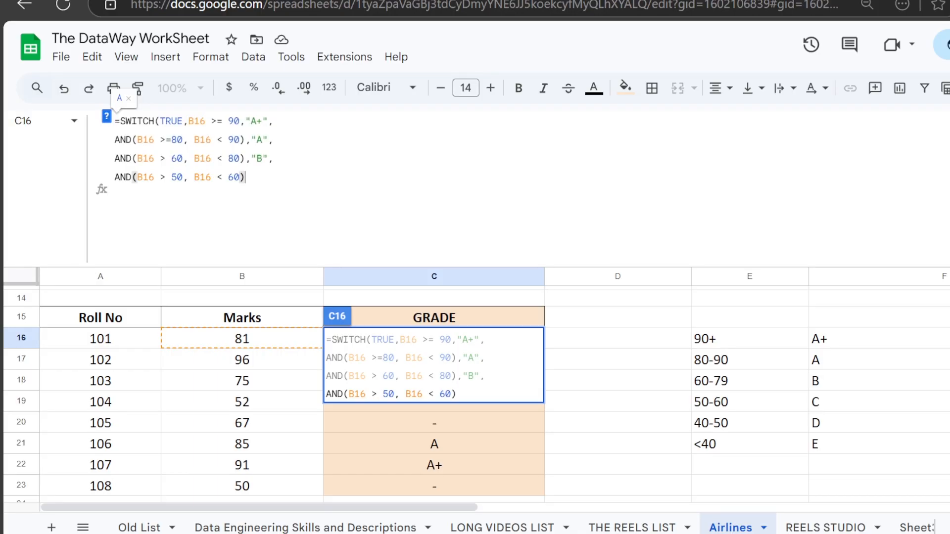
text(,)
text("C)
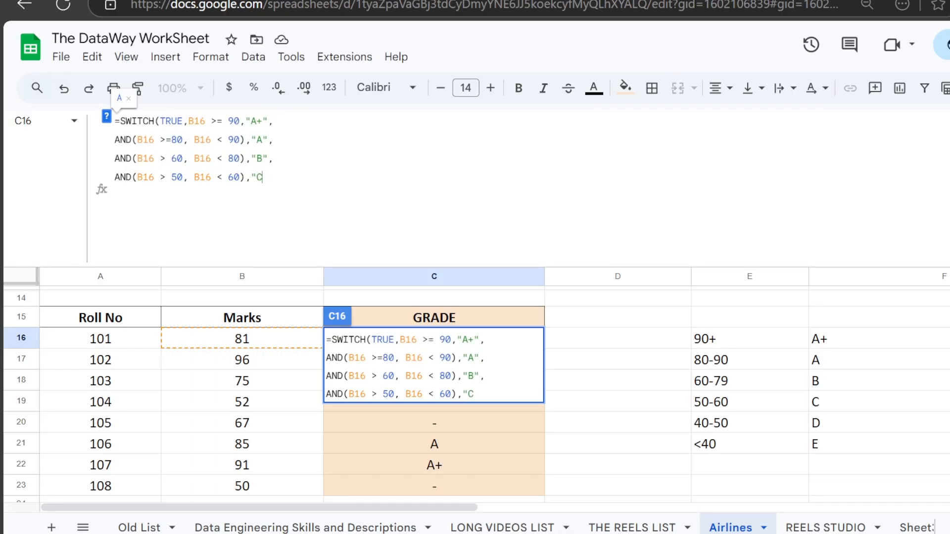
text(",)
- Paste the copied AND condition on another new line and set its limits to B16 > 40 and B16 < 50
key(ctrl+Return)
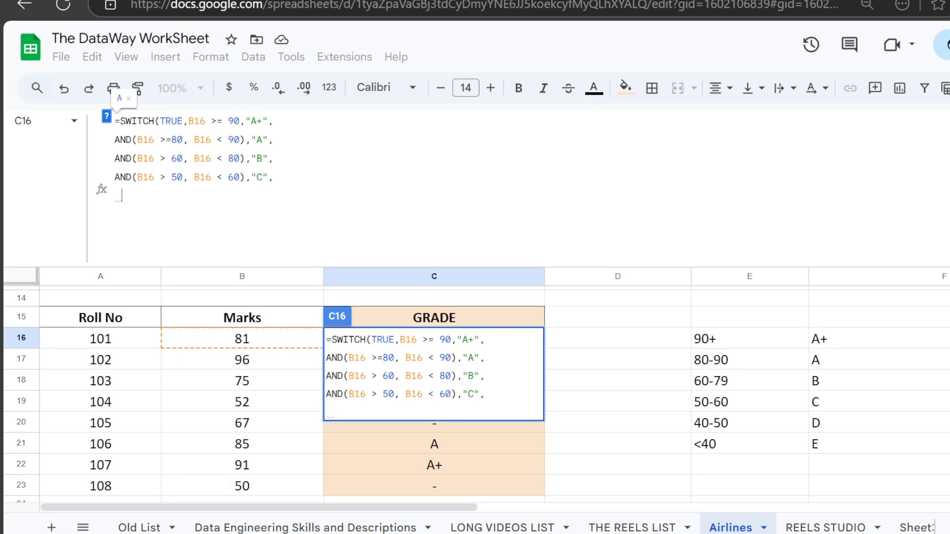
key(ctrl+v)
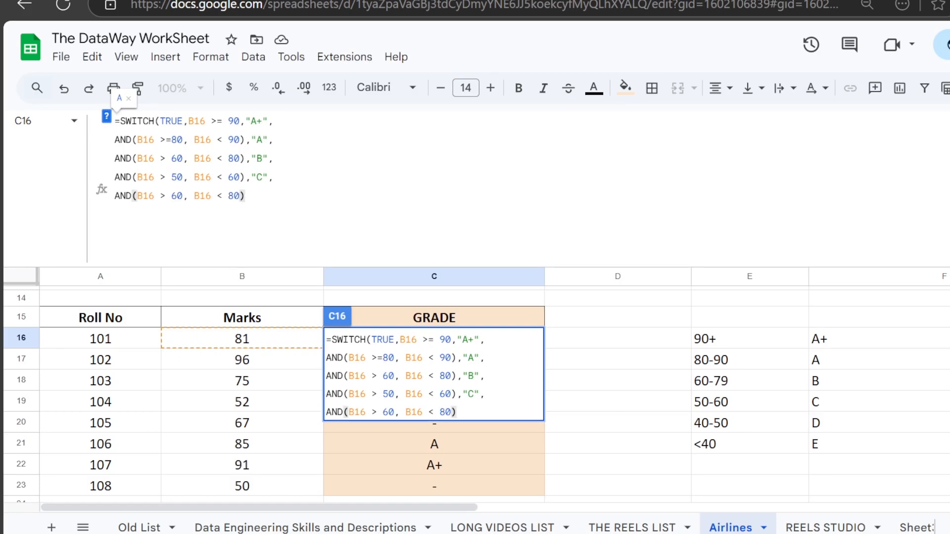
click(183, 196)
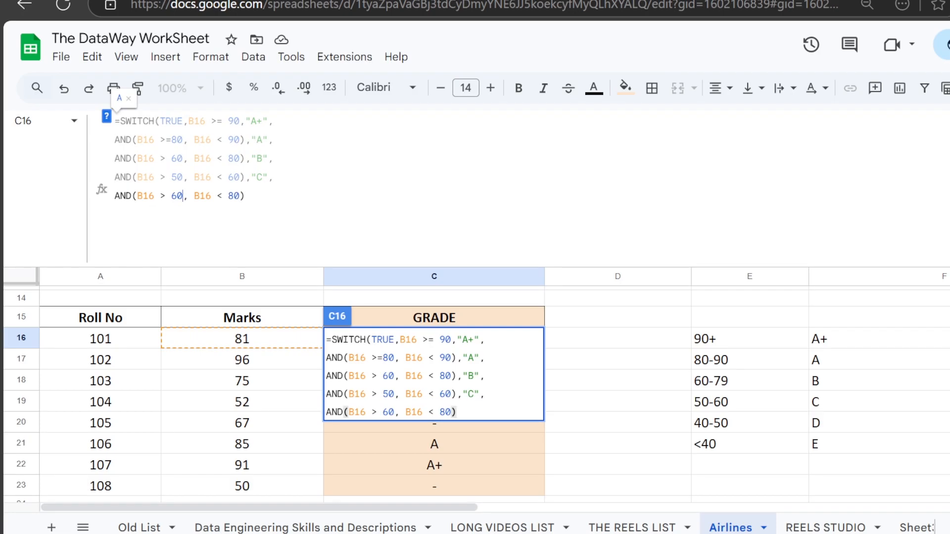
key(BackSpace)
key(BackSpace)
text(40)
key(Right)
key(Right)
key(Right)
key(Right)
key(Right)
key(Right)
key(Right)
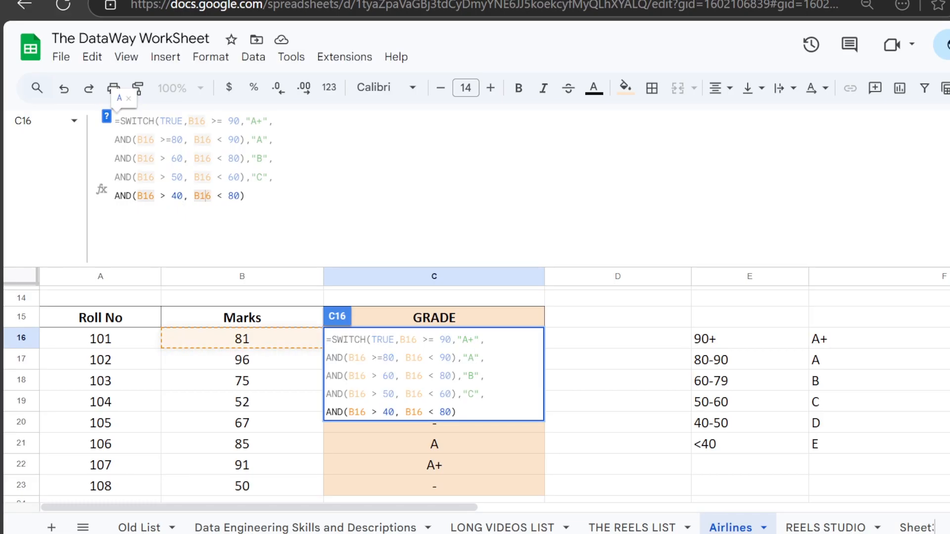
key(BackSpace)
text(5)
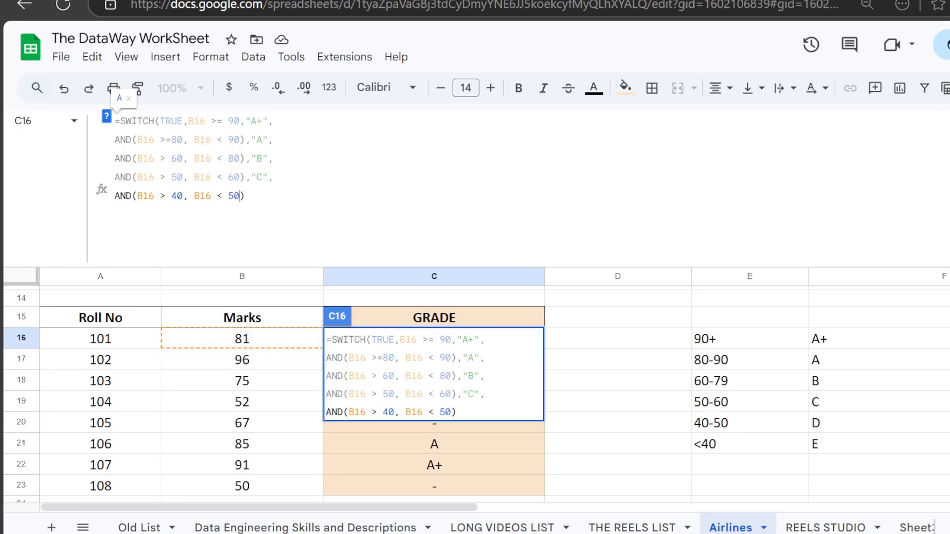
- Assign the grade "D" to the 40 to 50 condition and start a new line in the formula
key(Right)
key(Right)
text(,")
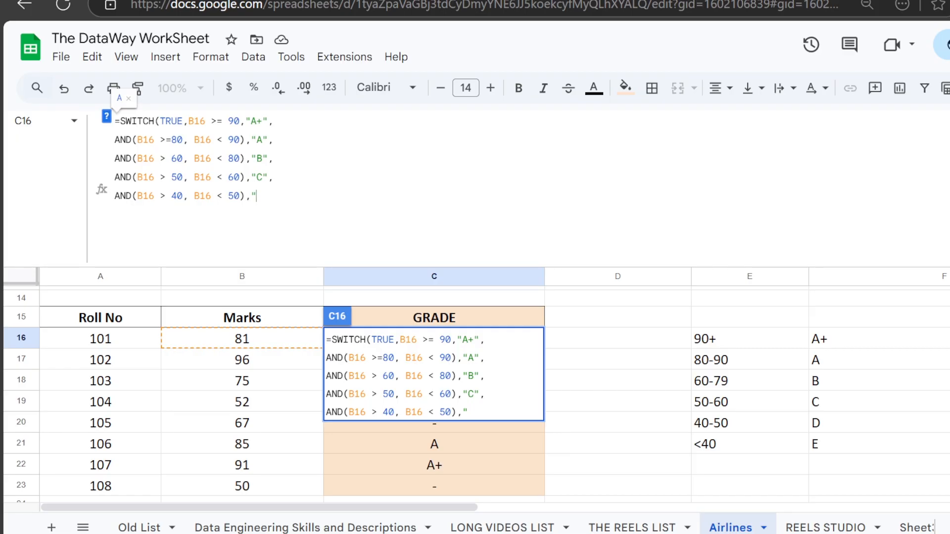
key(BackSpace)
key(BackSpace)
text(D",)
key(ctrl+Return)
text(AND)
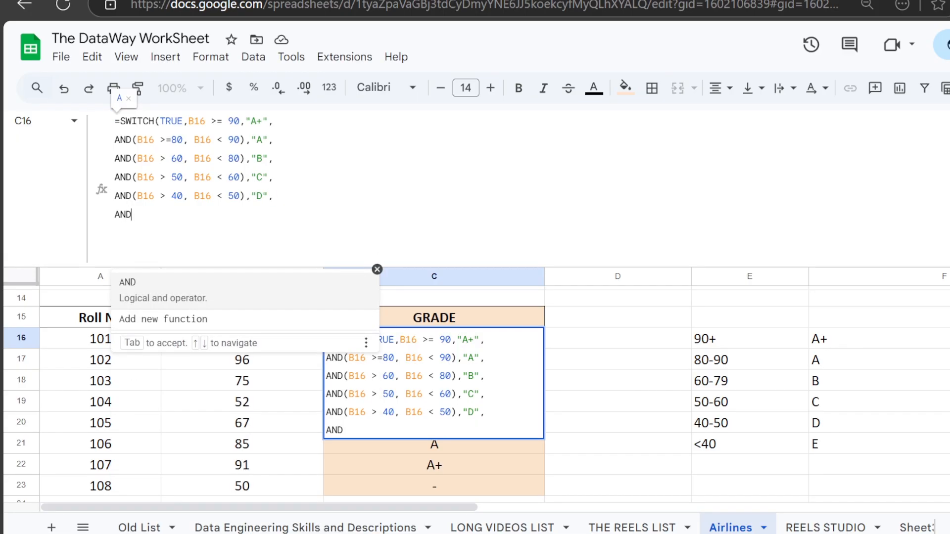
text(()
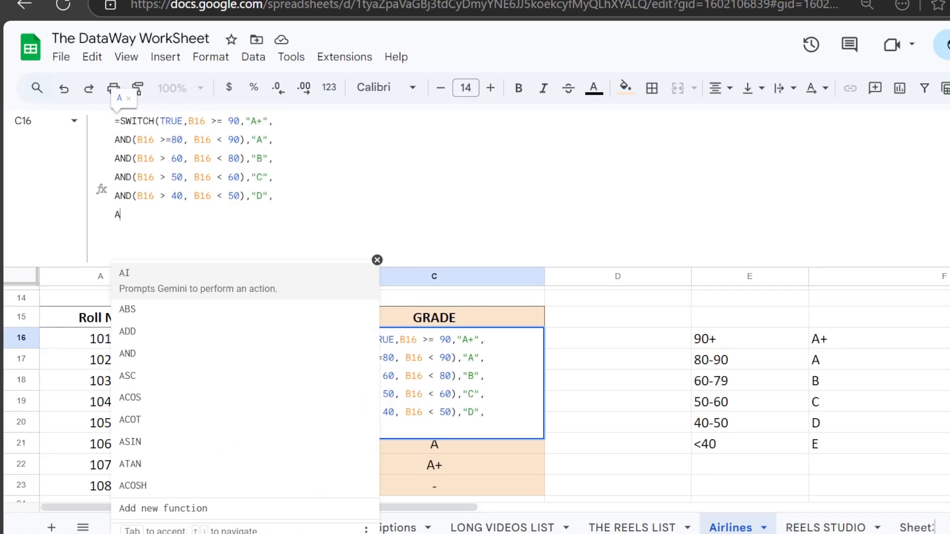
text(B16 > 60, B16 < 80)
key(Left)
key(Left)
key(Left)
key(Left)
key(Left)
key(Left)
key(Left)
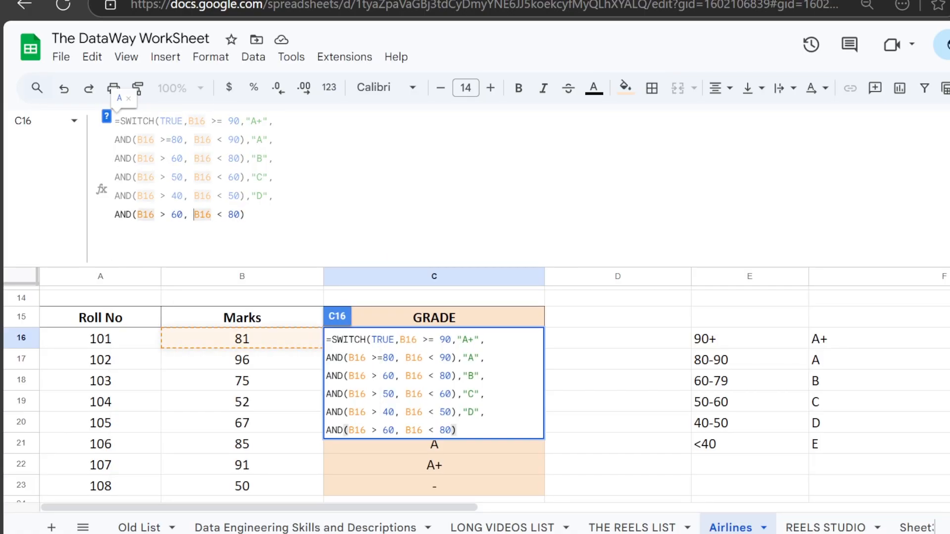
key(BackSpace)
key(BackSpace)
key(BackSpace)
key(BackSpace)
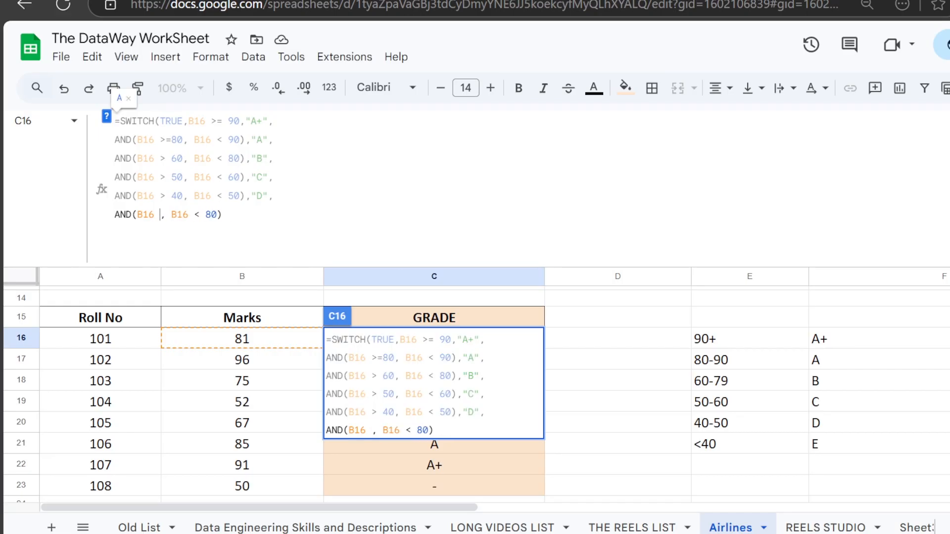
text(<)
key(BackSpace)
key(Right)
key(Right)
key(Right)
key(Right)
key(Right)
key(Right)
key(Right)
key(Right)
key(Right)
key(Right)
key(Right)
key(BackSpace)
key(BackSpace)
key(BackSpace)
key(BackSpace)
key(BackSpace)
key(BackSpace)
key(BackSpace)
key(BackSpace)
key(BackSpace)
key(BackSpace)
key(BackSpace)
key(BackSpace)
key(BackSpace)
key(BackSpace)
key(BackSpace)
key(BackSpace)
key(BackSpace)
key(BackSpace)
key(BackSpace)
- Finish the C16 formula with the condition B16 < 40 for the grade "E" and "F" as the default value
text(B16 < 4)
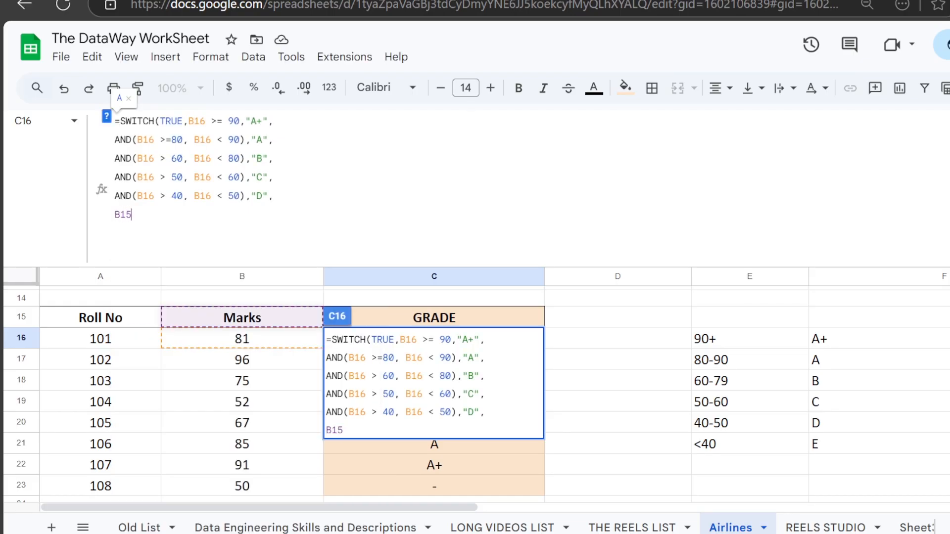
text(0, )
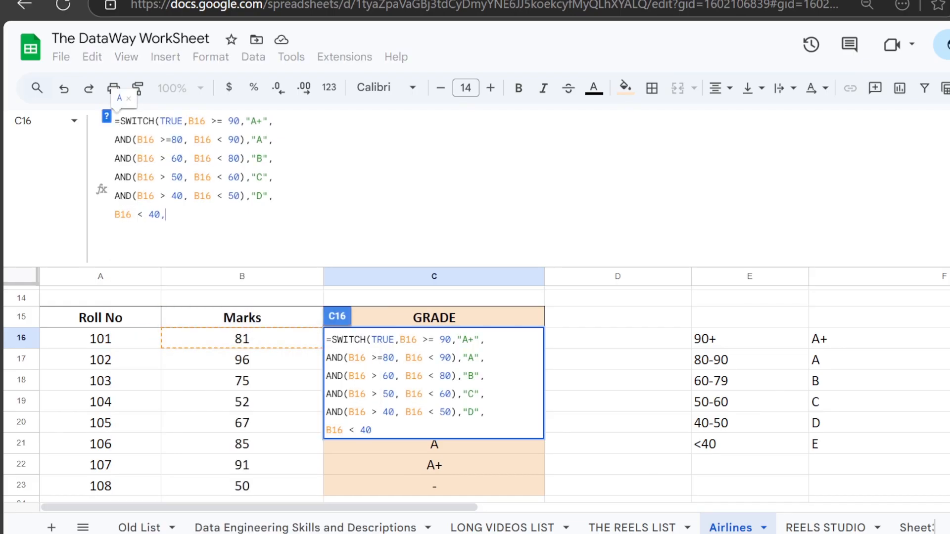
text("e)
text("))
text("F)
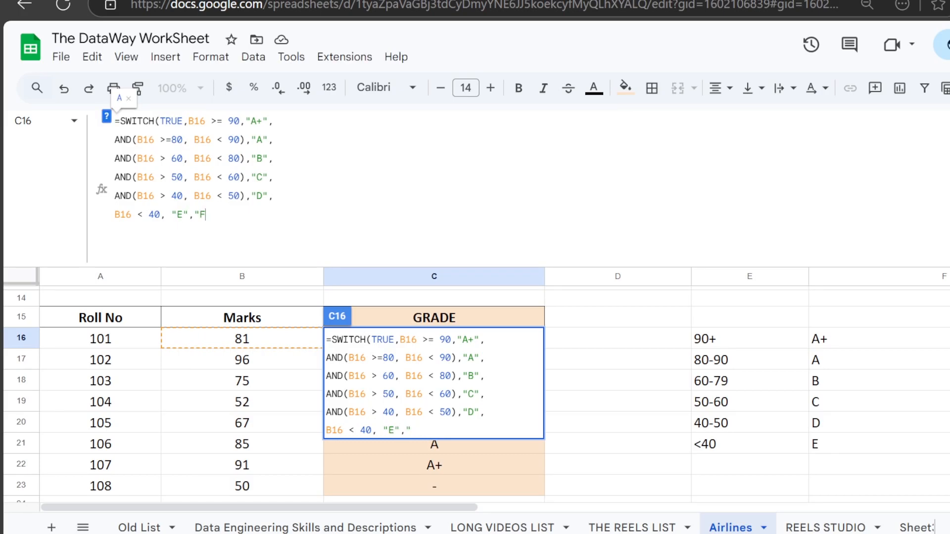
text("))
key(Return)
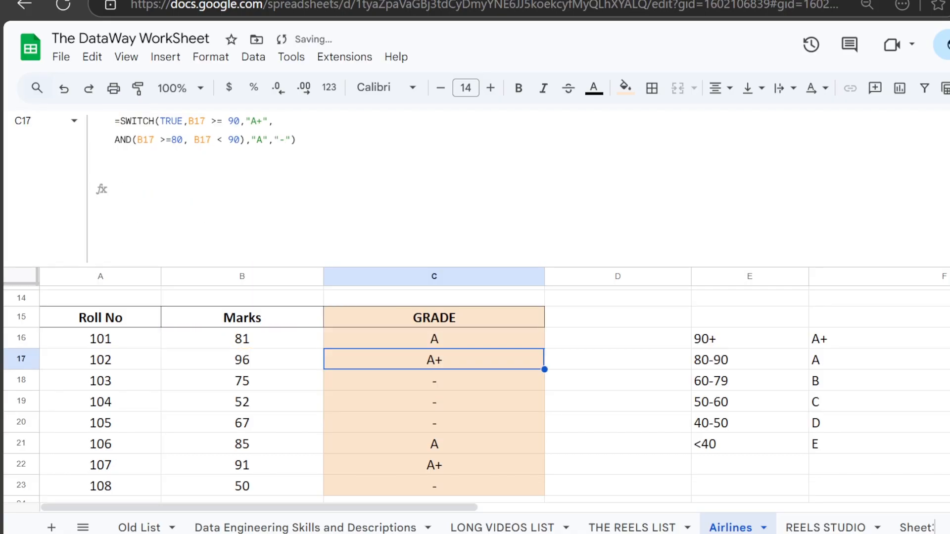
- Fill the completed C16 formula down through C23
scroll(400, 322, up, 2)
scroll(399, 323, down, 4)
scroll(400, 322, up, 2)
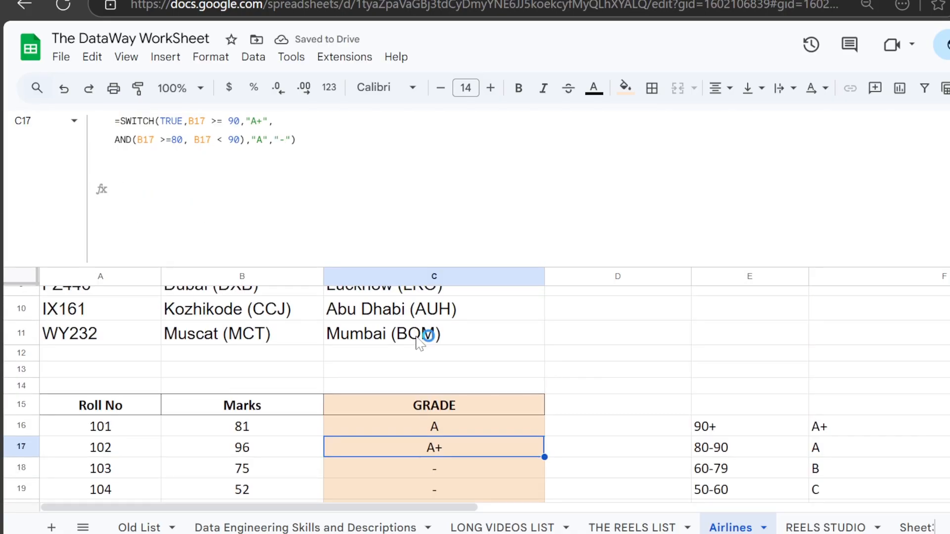
click(430, 341)
shift+click(436, 488)
key(ctrl+d)
scroll(549, 435, down, 2)
scroll(544, 426, up, 2)
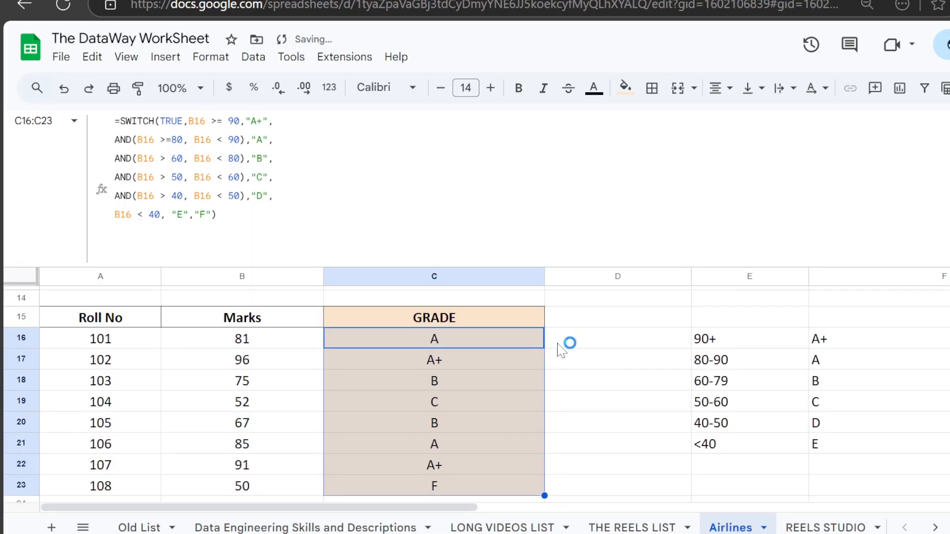
- Change the upper limit of the "D" condition in the C23 formula to B23 <= 50
click(491, 490)
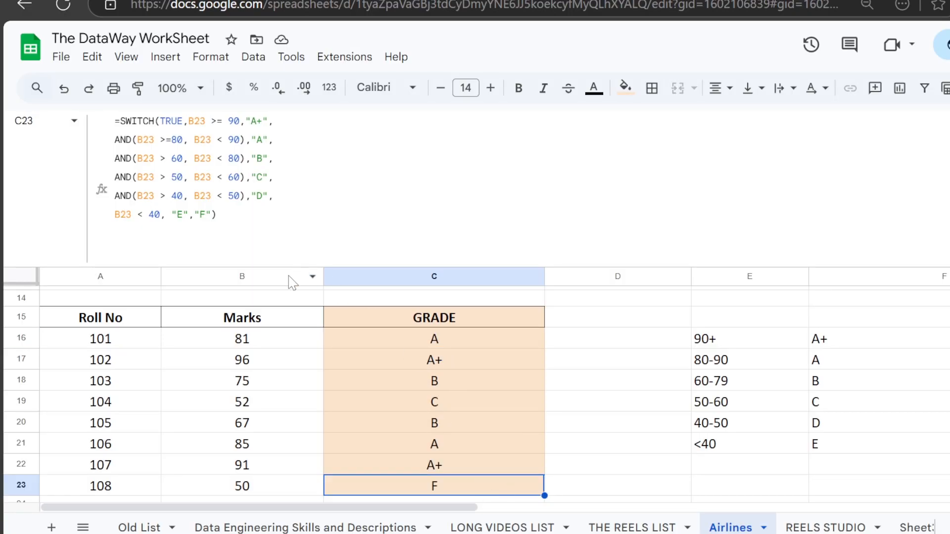
click(223, 196)
text(=)
key(Return)
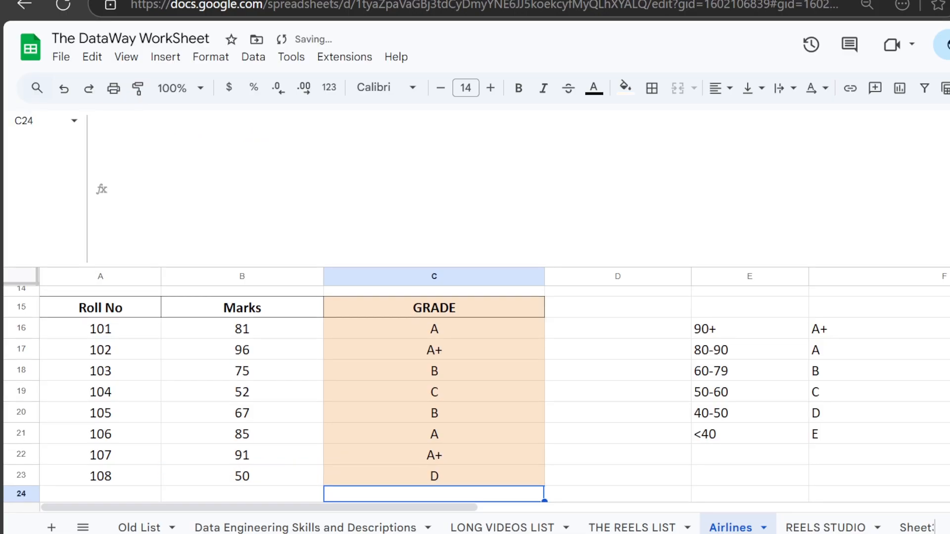
- Copy the corrected SWITCH formula from C23 and paste it over C16:C23
click(428, 473)
key(ctrl+c)
drag(431, 329, 436, 477)
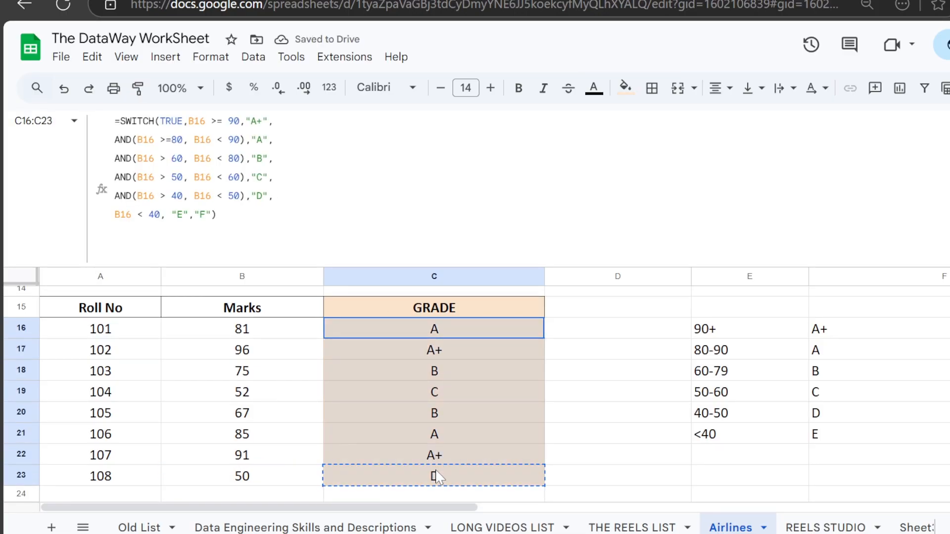
key(ctrl+v)
click(628, 352)
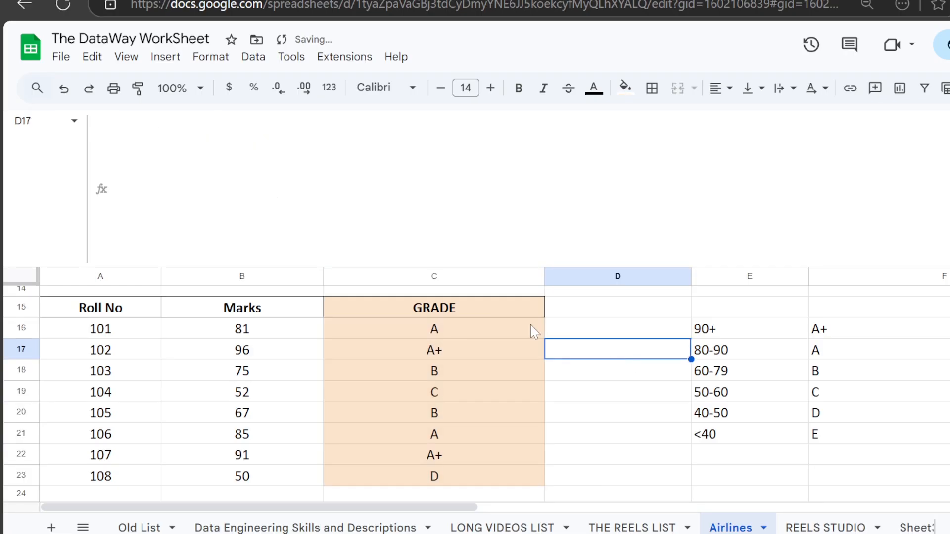
- Set the first argument of the SWITCH formula in C16 to FALSE
click(490, 332)
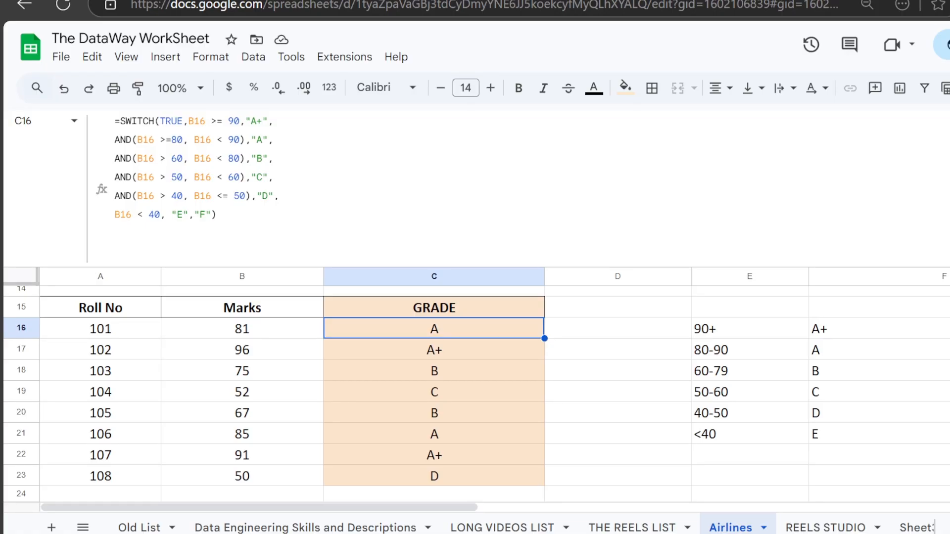
click(183, 121)
key(BackSpace)
key(BackSpace)
key(BackSpace)
key(BackSpace)
text(FALSE)
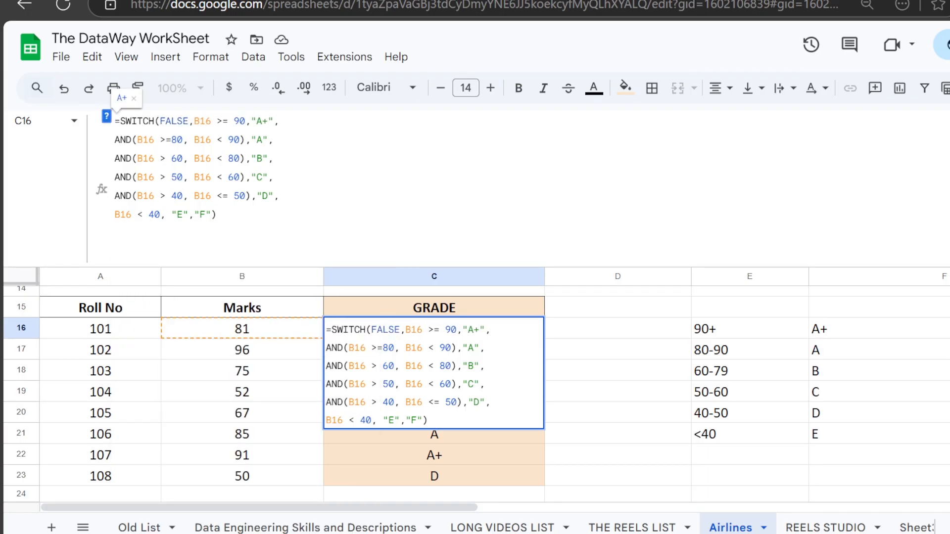
key(Return)
scroll(470, 392, down, 2)
scroll(462, 350, up, 2)
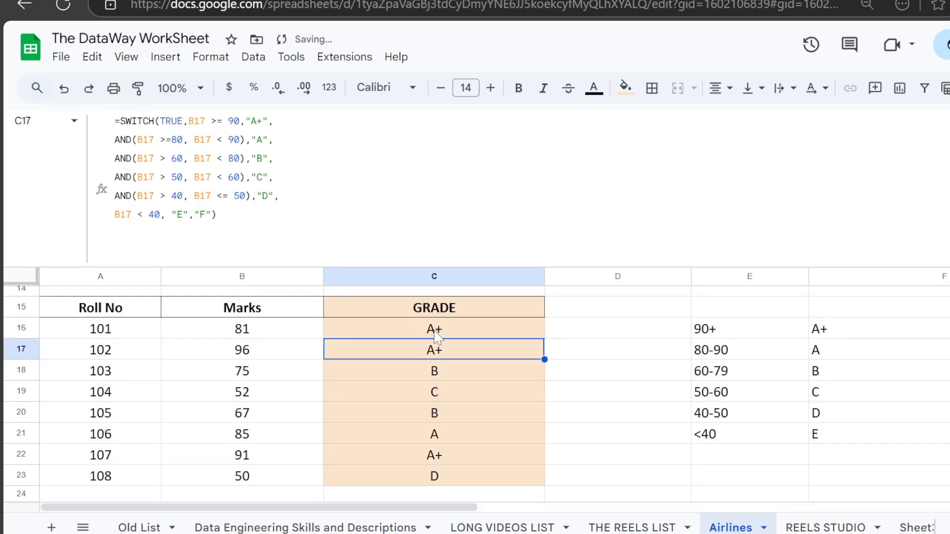
- Fill the FALSE version of the C16 formula down through C23 and check the resulting grades cell by cell
click(435, 336)
shift+click(450, 482)
key(ctrl+d)
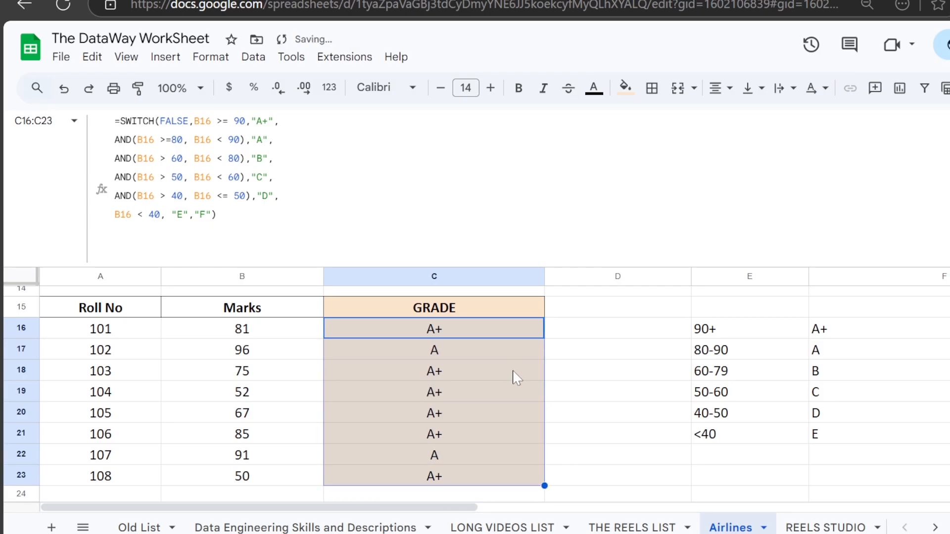
click(435, 391)
click(459, 434)
click(433, 455)
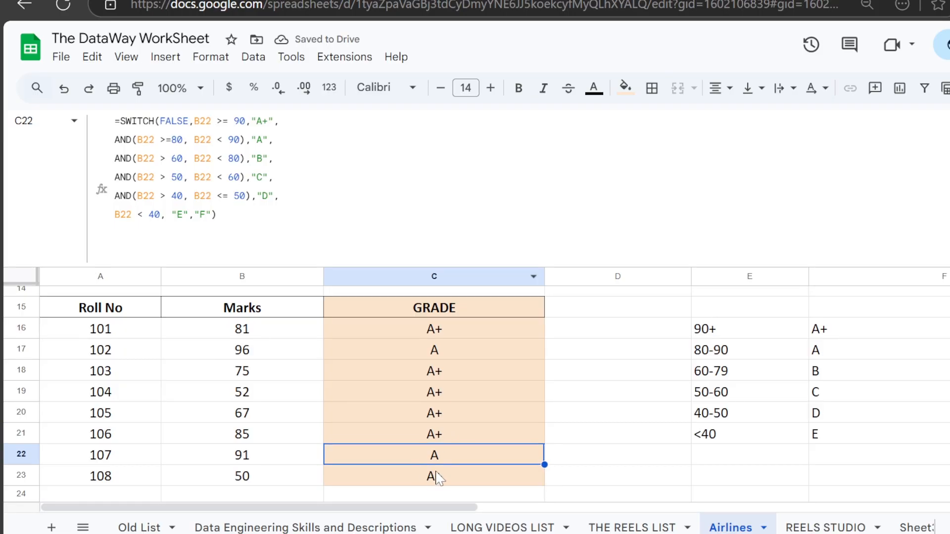
click(432, 476)
click(481, 379)
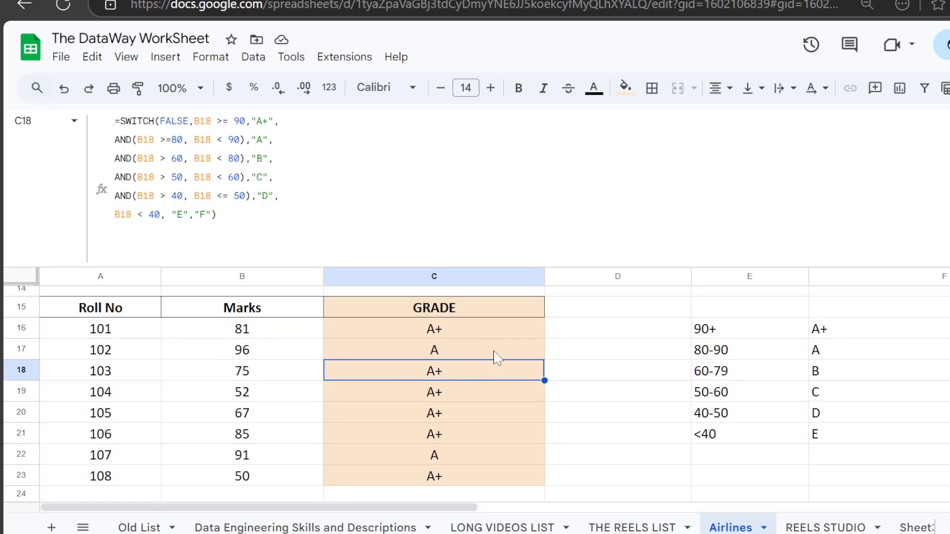
click(476, 351)
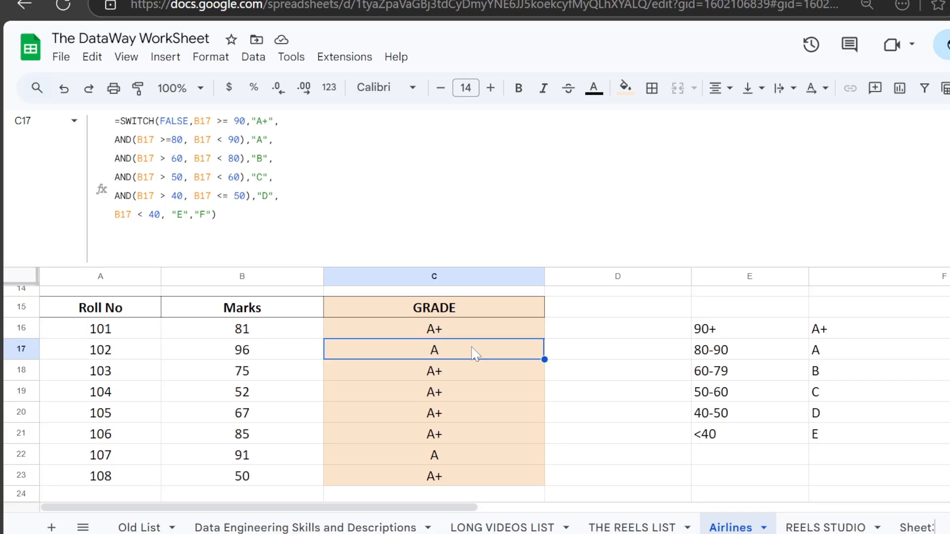
- Set the first argument of the SWITCH formula in C16 back to TRUE
click(423, 327)
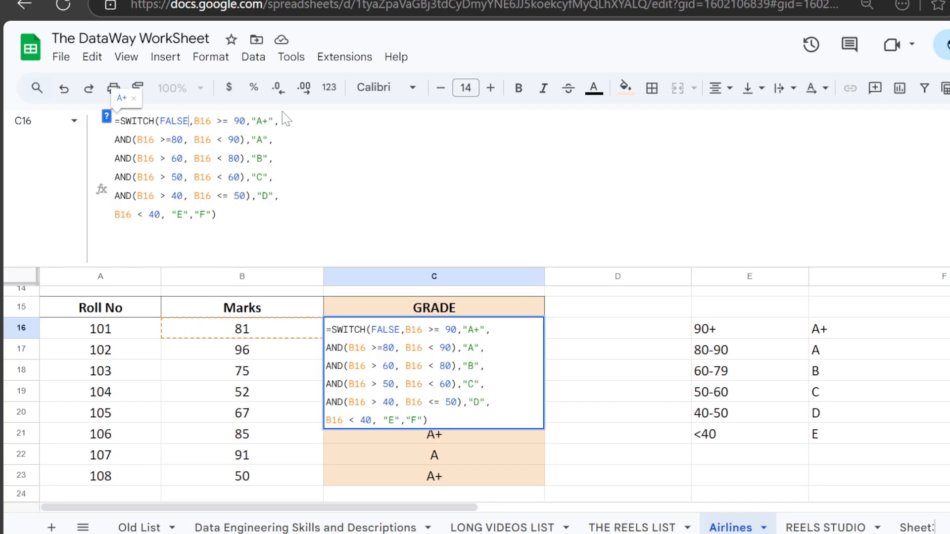
key(BackSpace)
key(BackSpace)
key(BackSpace)
key(BackSpace)
text(T)
key(BackSpace)
key(BackSpace)
text(TRUE)
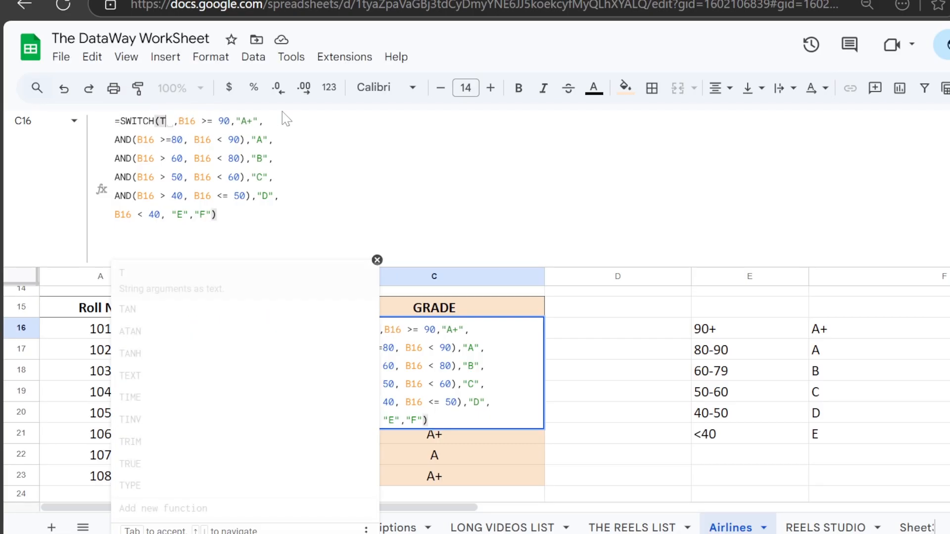
key(Return)
- Fill the TRUE version of the C16 formula down through C23
drag(447, 333, 467, 482)
key(ctrl+d)
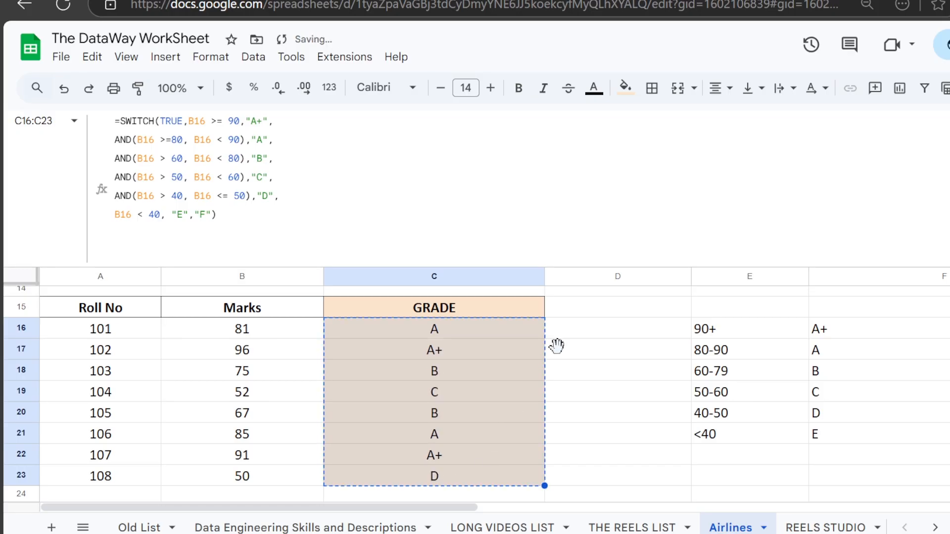
key(Right)
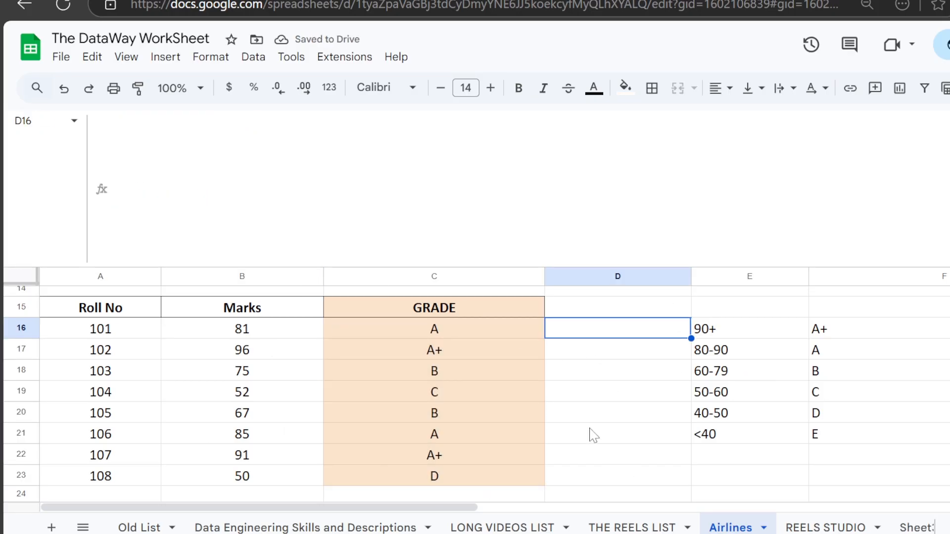
- Reduce the height of the formula bar and bring the flight table in rows 1 to 11 into view
click(464, 331)
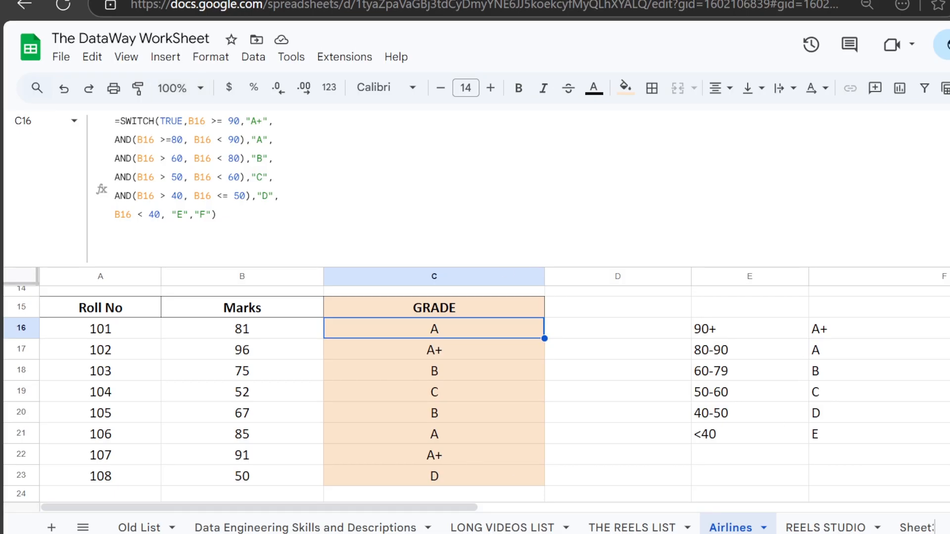
drag(519, 262, 520, 182)
scroll(483, 297, up, 6)
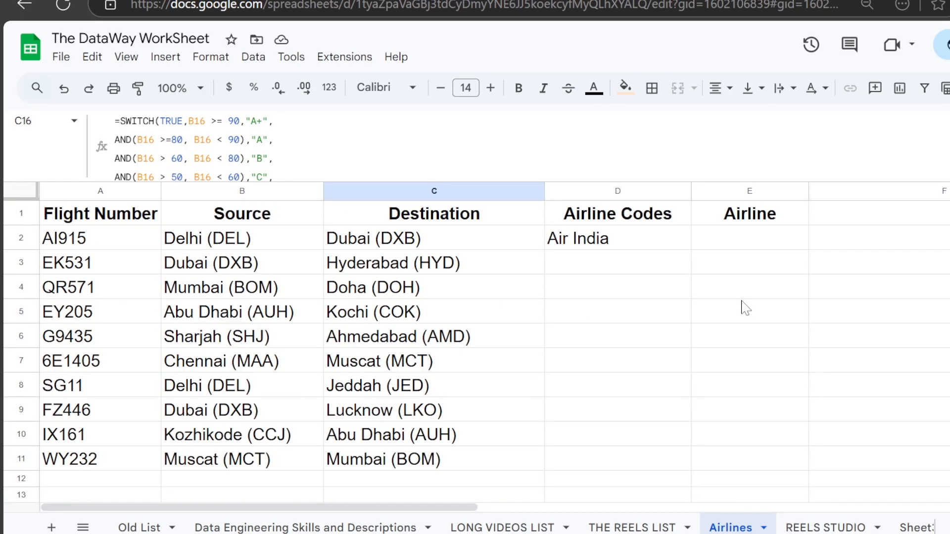
- Examine the flight table's column headers in row 1, from Flight Number to Airline
click(745, 307)
click(346, 267)
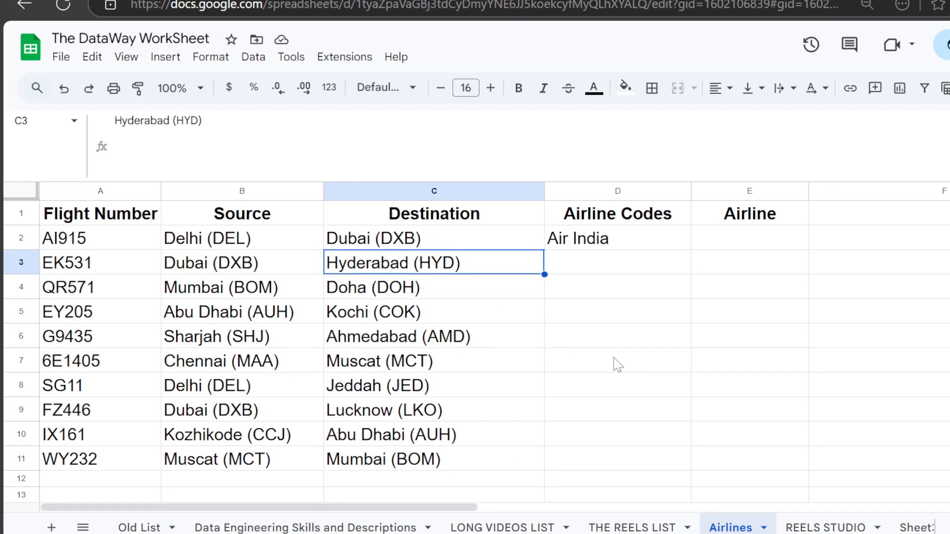
click(79, 215)
click(243, 222)
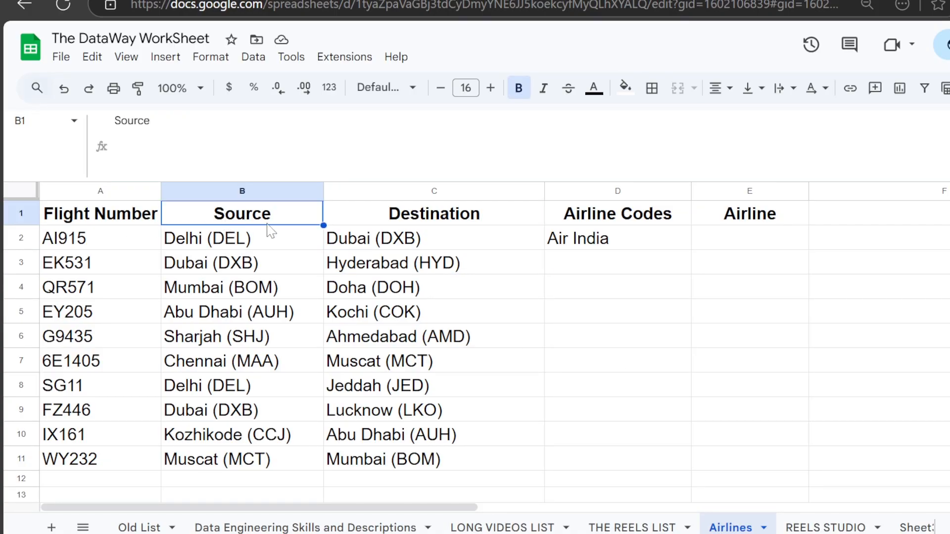
click(396, 222)
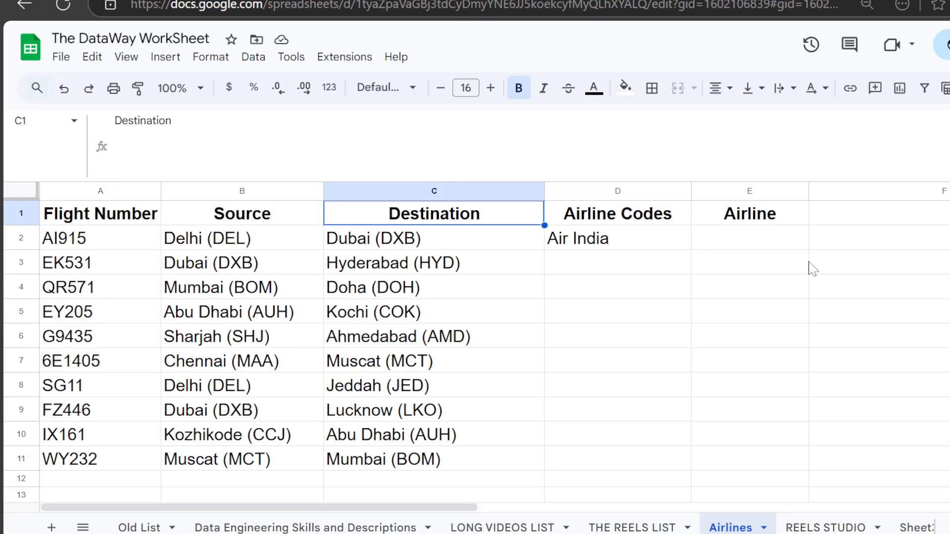
click(676, 221)
click(742, 223)
click(641, 222)
- Copy the Airline header from E1 over the Airline Codes header in D1, and clear E1:E2
click(752, 223)
key(ctrl+c)
click(655, 222)
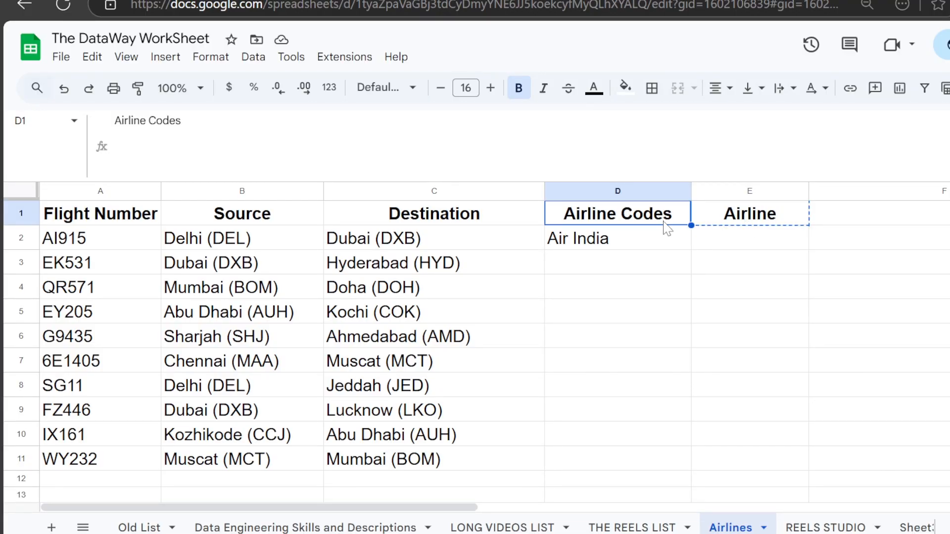
key(ctrl+v)
click(727, 229)
drag(728, 229, 717, 247)
key(Delete)
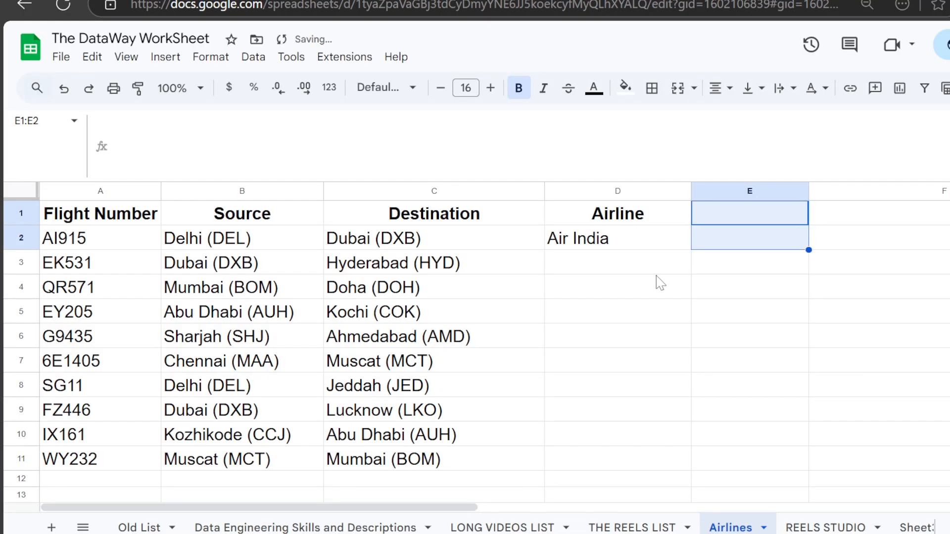
click(657, 265)
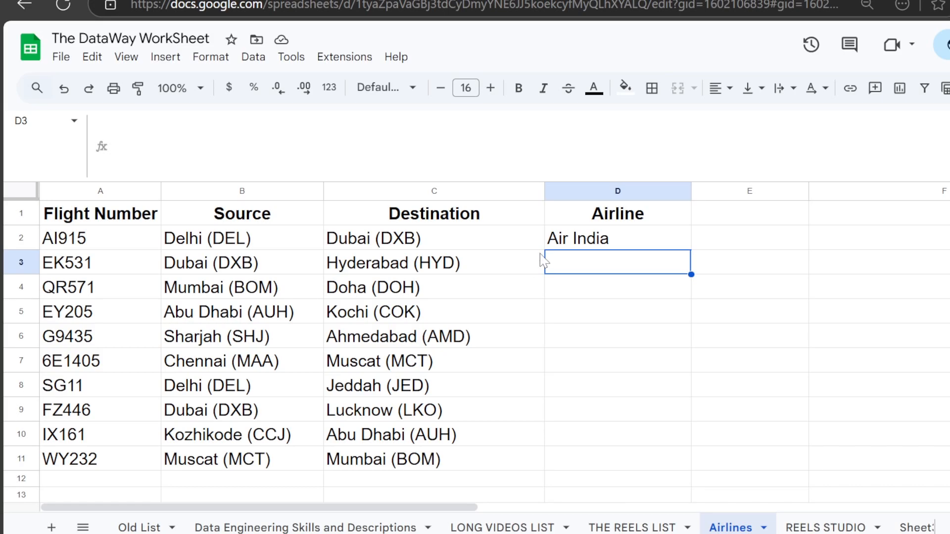
- Examine the LEFT(A2,2) expression inside the SWITCH formula in D2, leaving the formula as it is
click(564, 245)
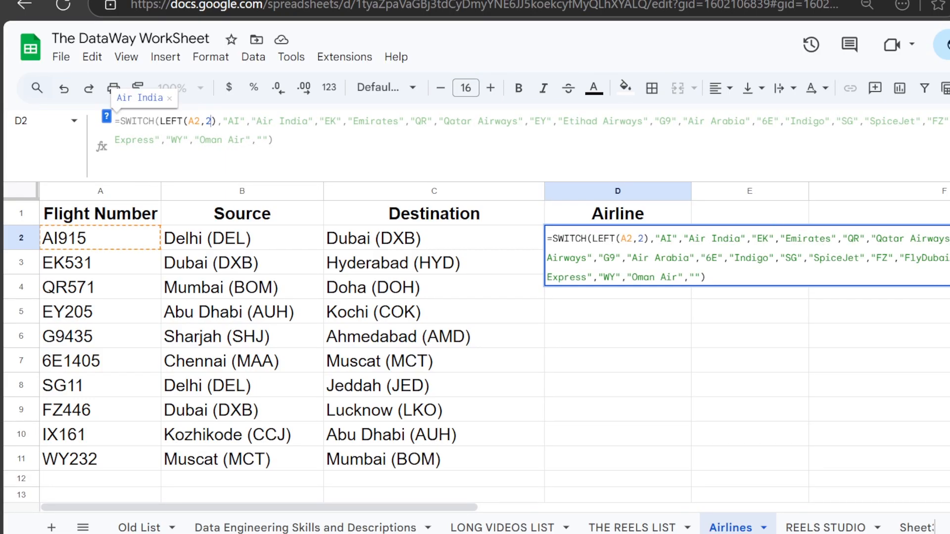
drag(648, 239, 592, 238)
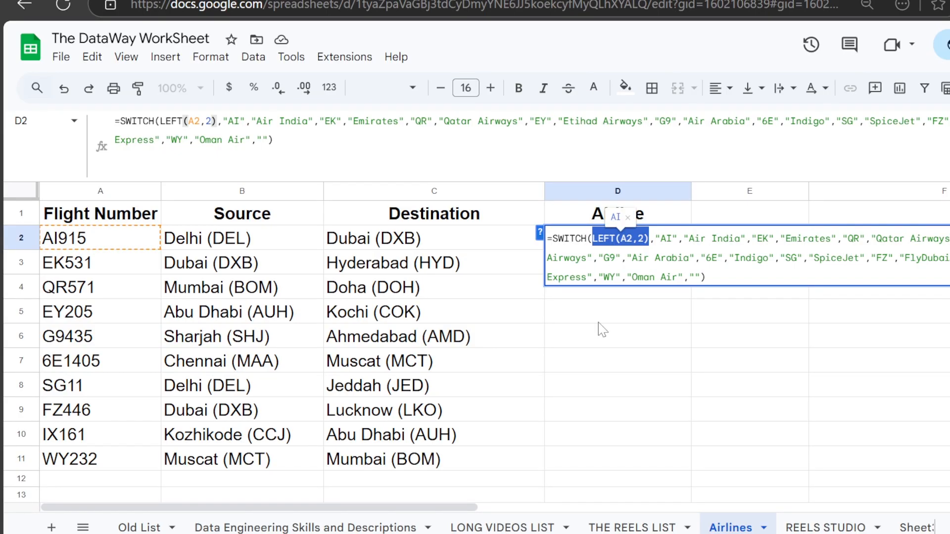
click(495, 341)
click(577, 239)
key(Return)
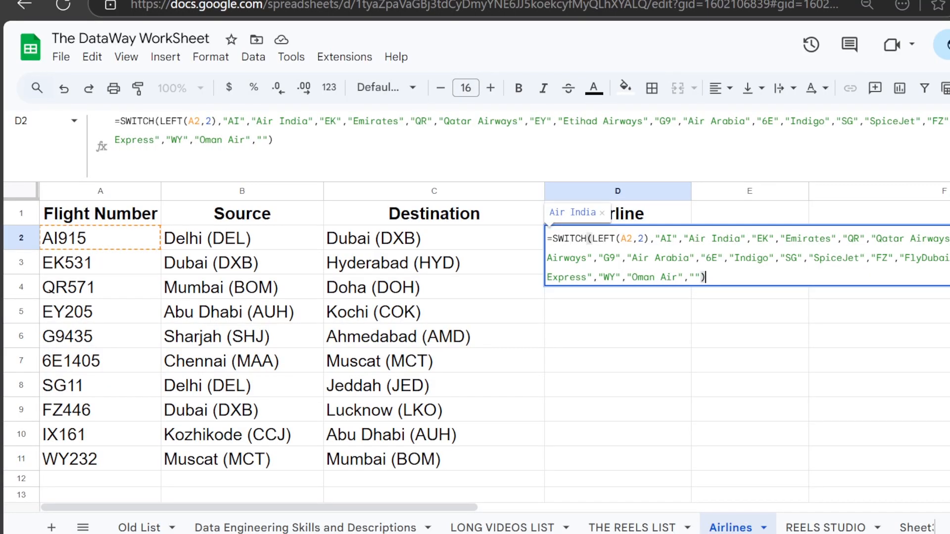
click(464, 244)
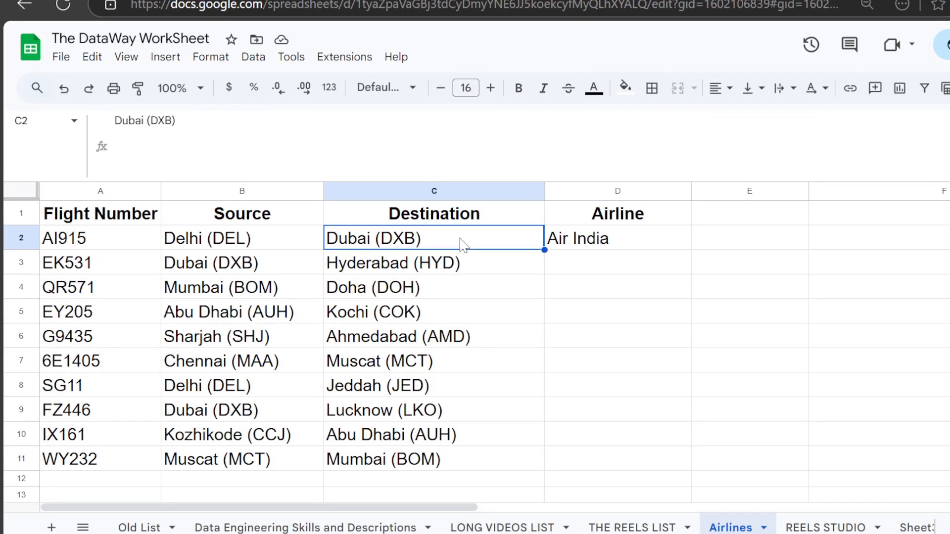
- Examine the two-character airline prefixes of the flight numbers in column A
click(742, 245)
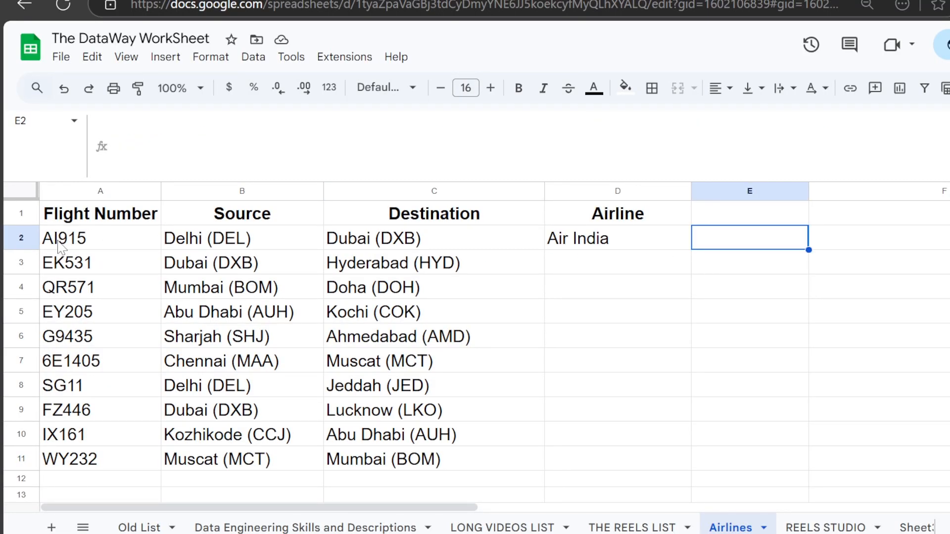
drag(70, 262, 72, 337)
click(74, 435)
click(67, 462)
click(64, 245)
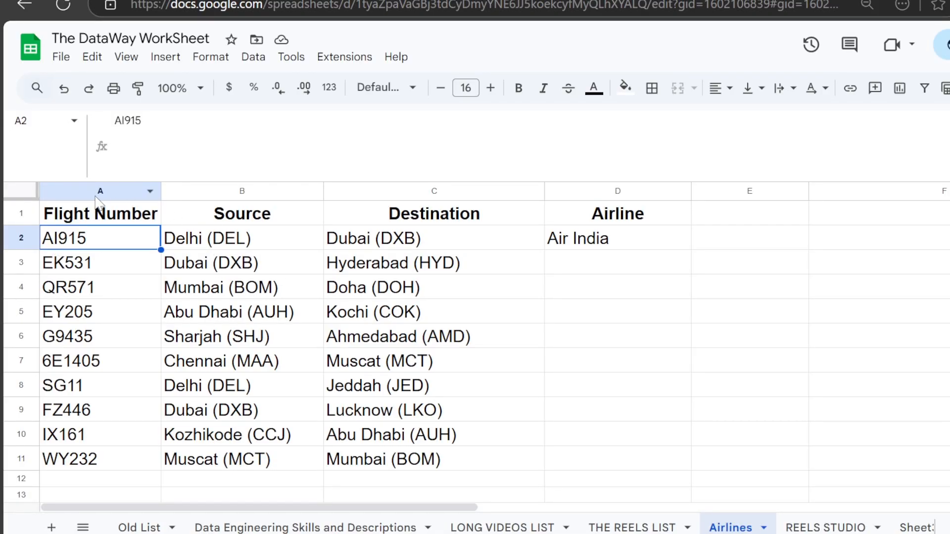
- Enter =LEFT(A2,2) in E2 and accept the suggested autofill for E3:E11
click(704, 241)
text(=LE)
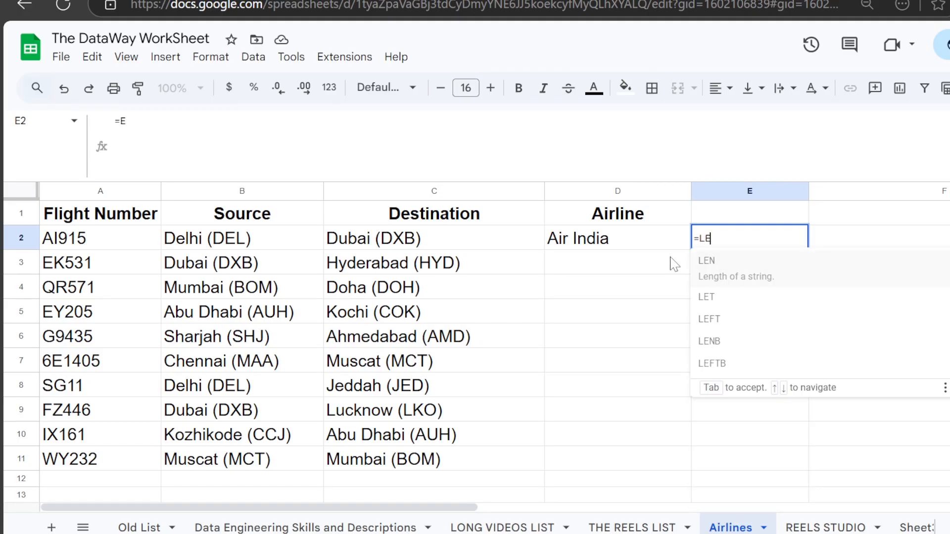
text(FT()
click(97, 239)
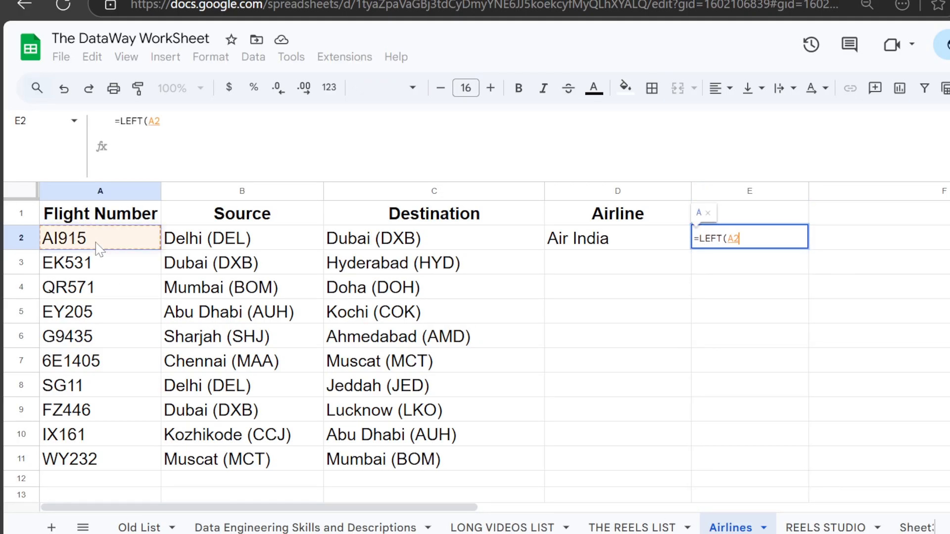
text(,2))
key(Return)
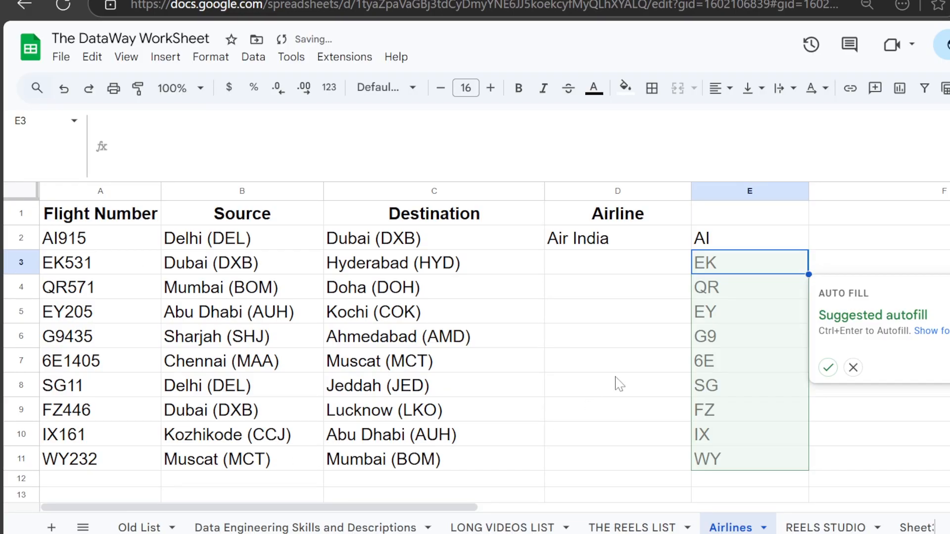
click(828, 368)
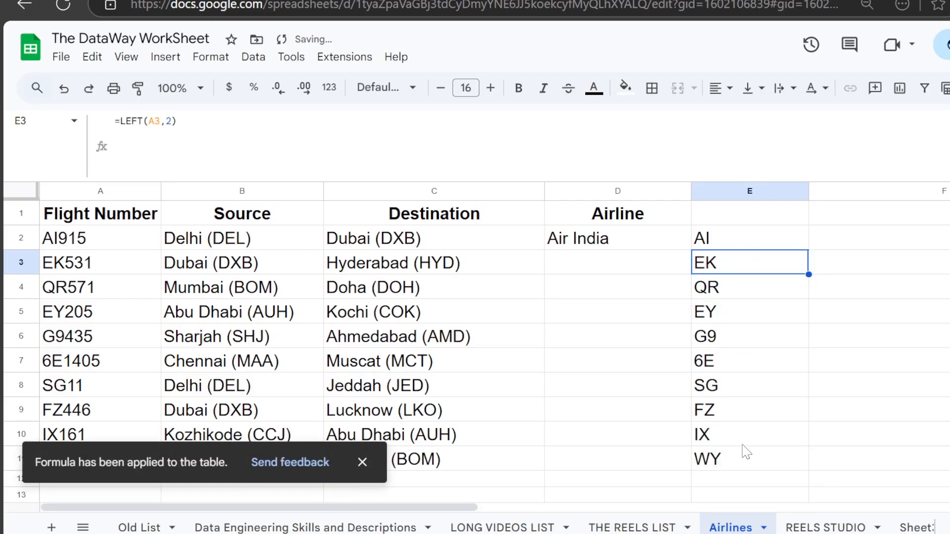
- Clear the extracted airline prefixes from E2:E11
mouse_move(724, 465)
mouse_down()
mouse_move(727, 247)
mouse_move(728, 461)
mouse_up()
click(736, 264)
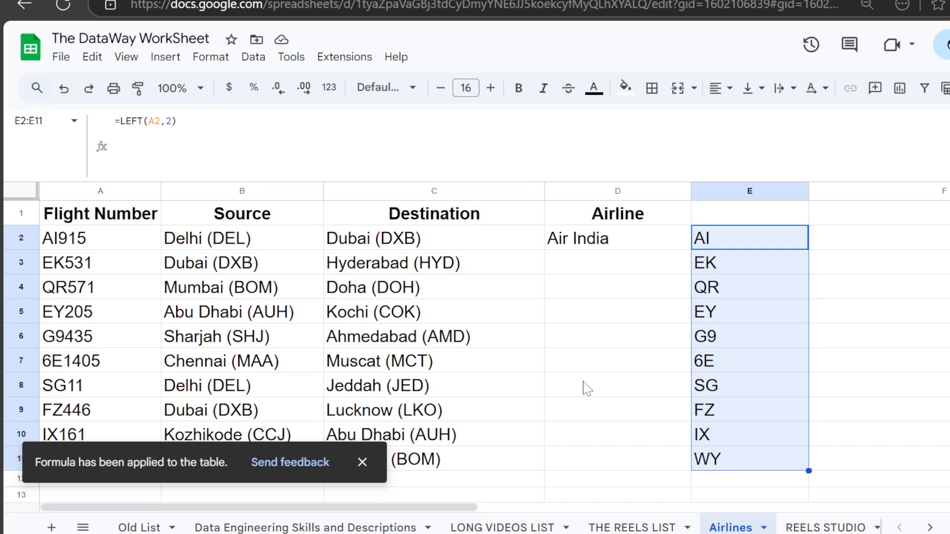
key(Delete)
- Examine the code and airline pairs in the D2 SWITCH formula and the airline reference list in columns J and K
click(622, 242)
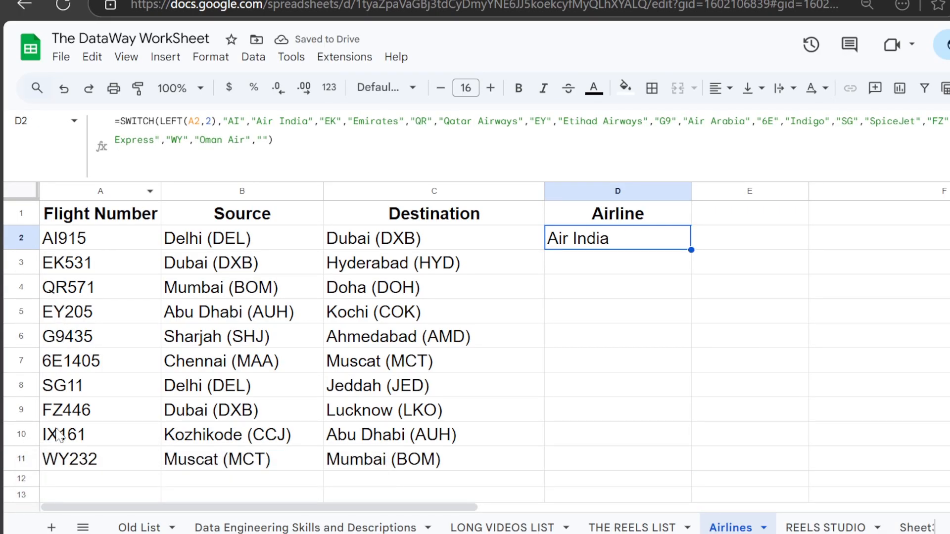
drag(252, 121, 303, 121)
click(274, 140)
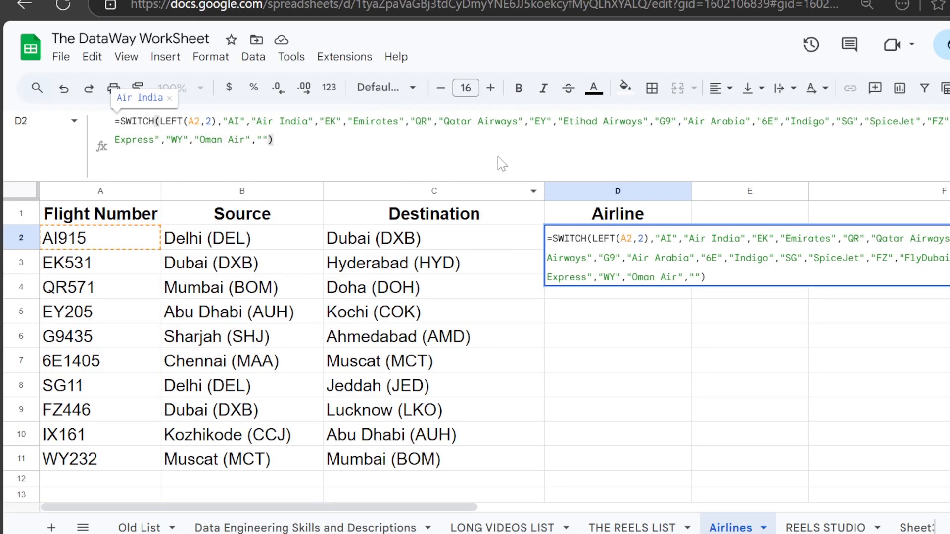
click(414, 292)
click(649, 219)
click(643, 240)
drag(440, 507, 764, 523)
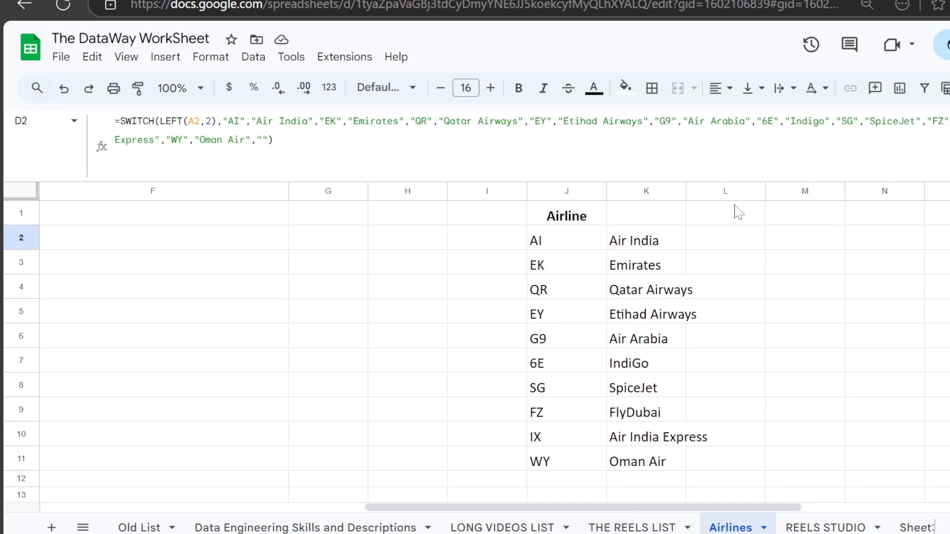
- Examine the LEFT(A2,2) expression and the first "AI" case in the D2 SWITCH formula, leaving the formula as it is
scroll(588, 517, left, 10)
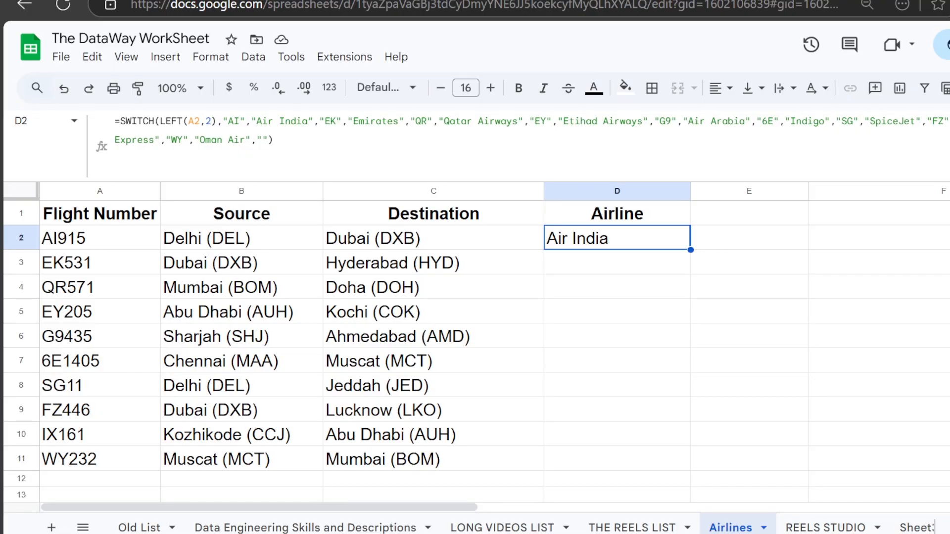
drag(217, 121, 159, 121)
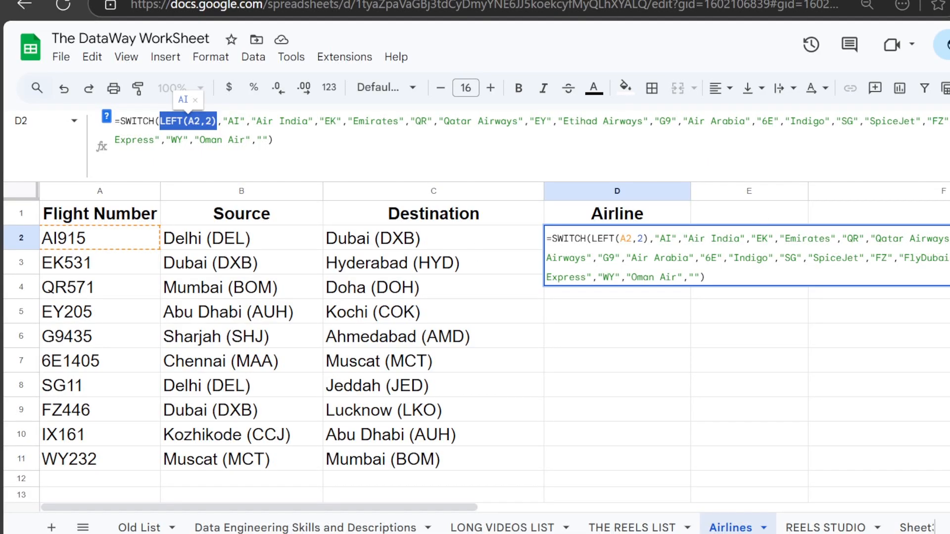
click(230, 121)
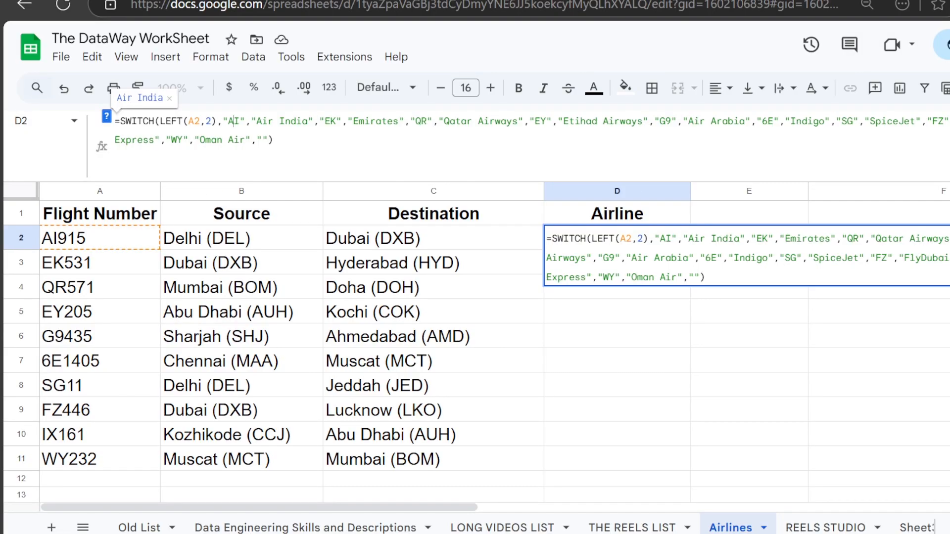
click(404, 242)
click(567, 211)
click(589, 240)
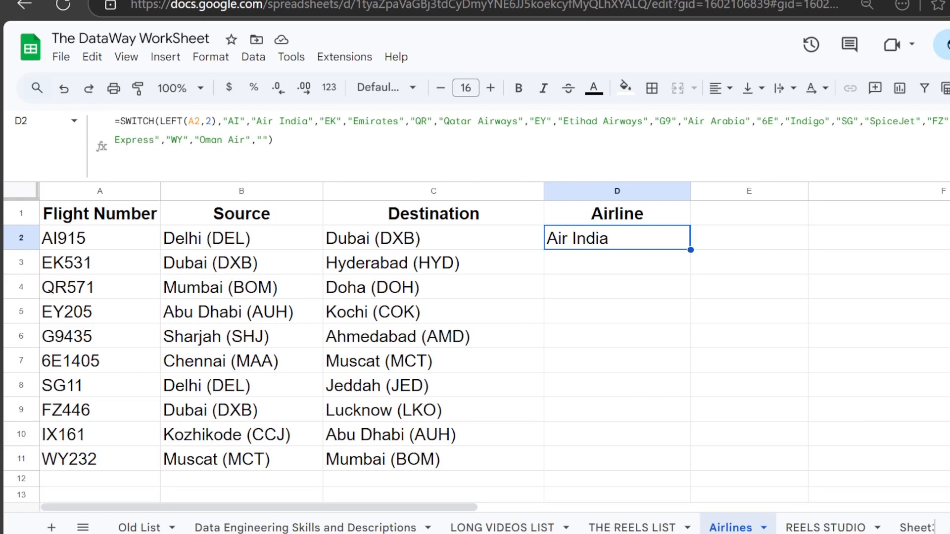
- Review the full SWITCH(TRUE, ...) grade formula in C16, expanding the formula display to read all its conditions
scroll(434, 297, down, 5)
click(456, 288)
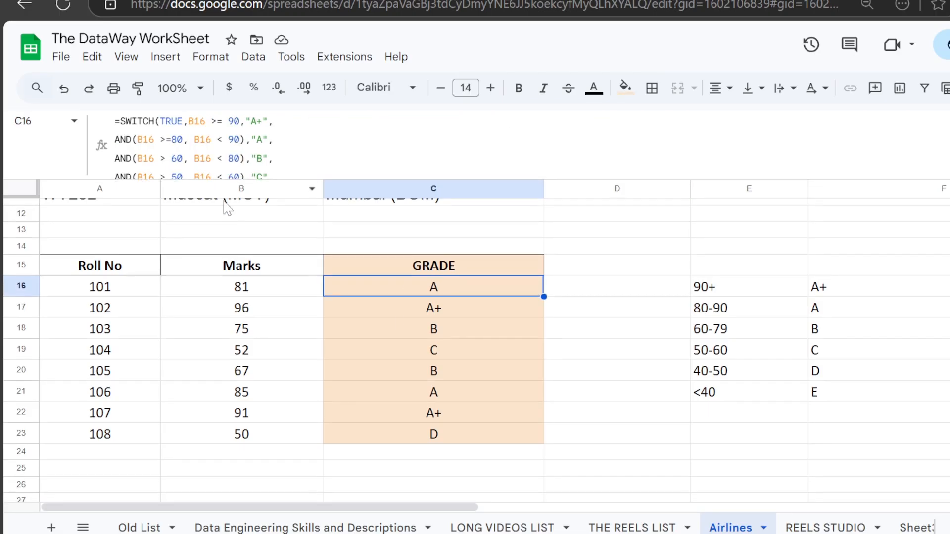
drag(228, 182, 227, 218)
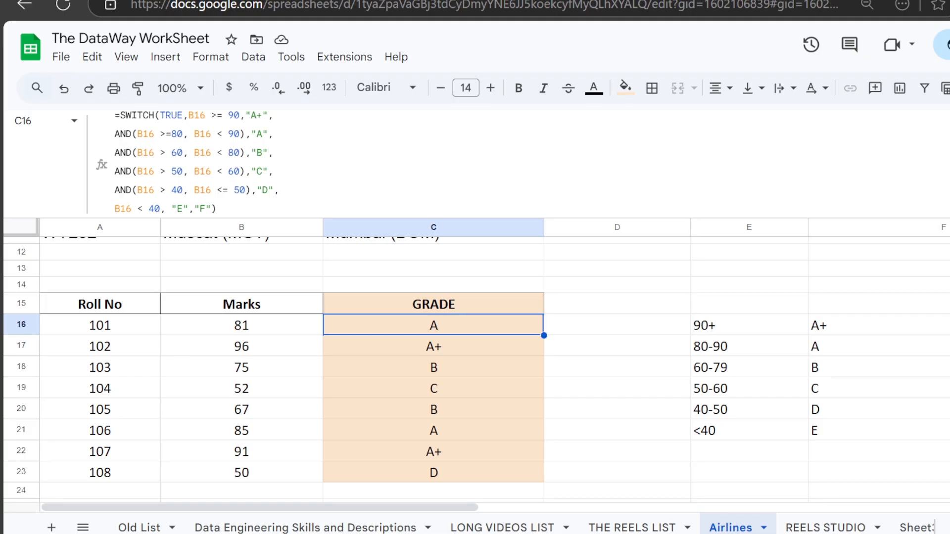
scroll(469, 263, up, 1)
drag(465, 216, 465, 180)
scroll(429, 307, up, 2)
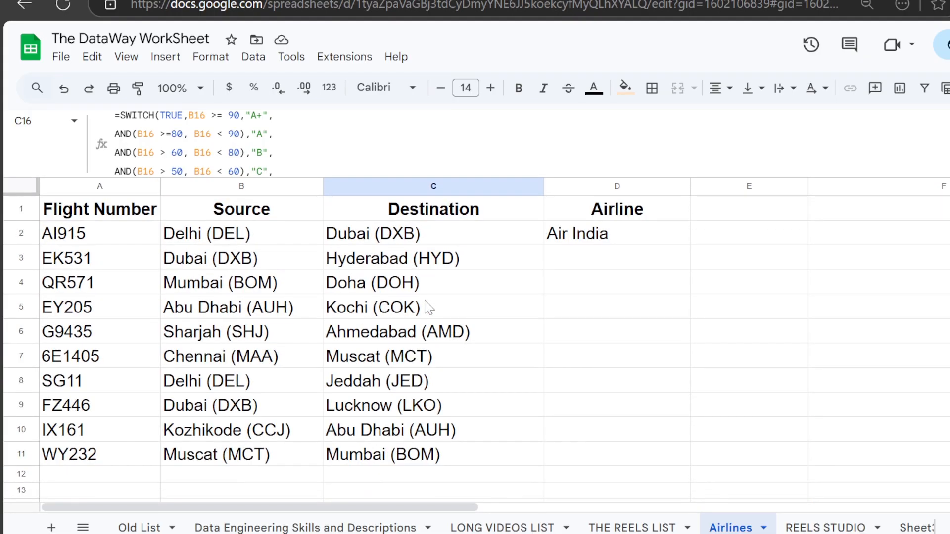
- Fill the D2 airline SWITCH formula down through D11 for the remaining flights
click(573, 239)
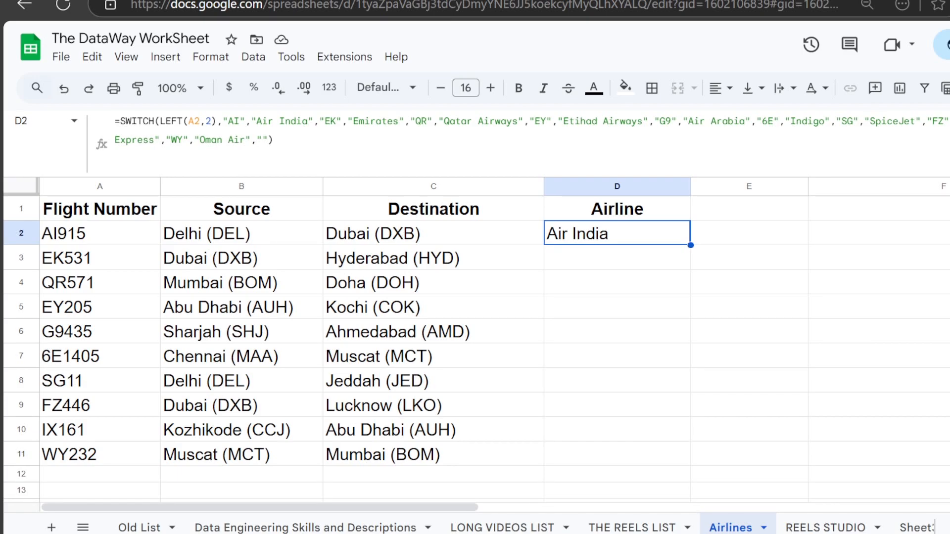
double_click(690, 245)
click(804, 366)
- Check the airline formulas in D4, D3, D8, D2 and D7 against their flight numbers in column A
click(661, 285)
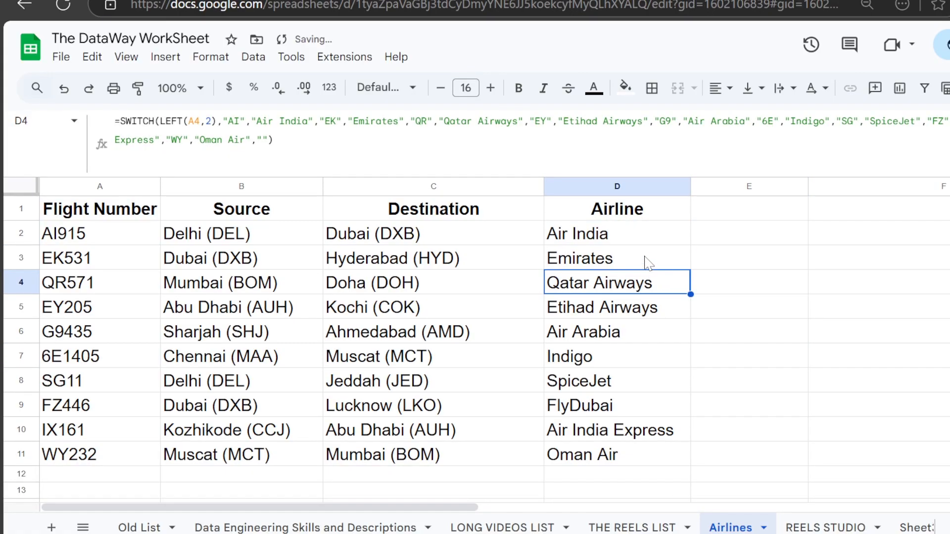
click(645, 258)
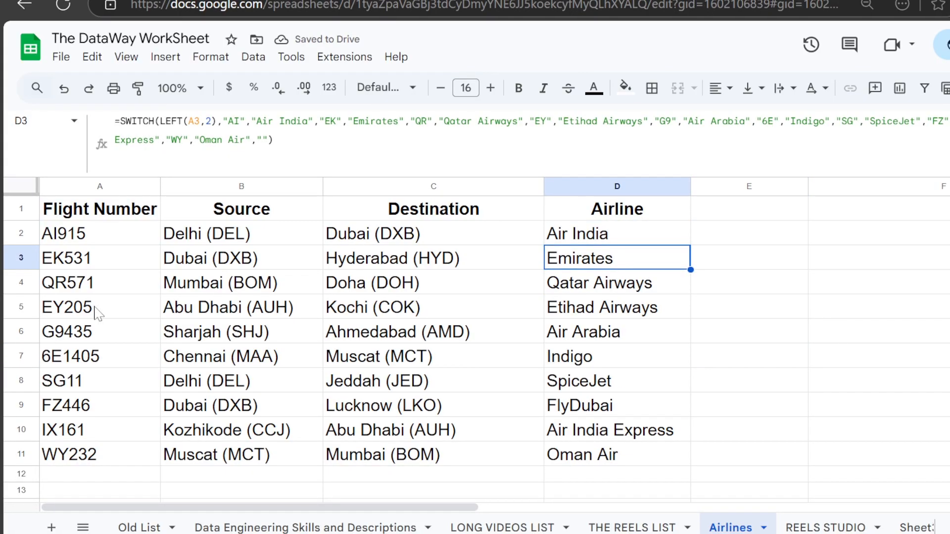
click(583, 380)
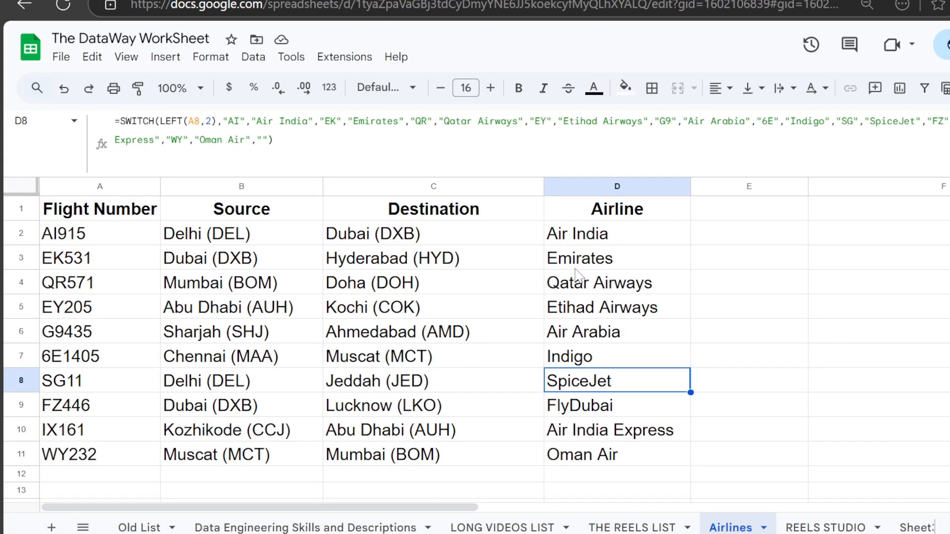
click(591, 242)
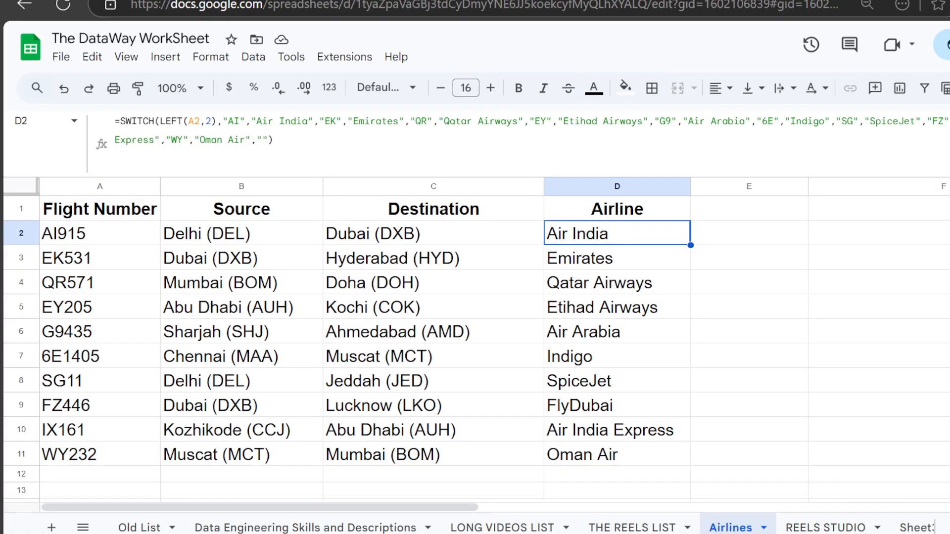
key(shift+Left)
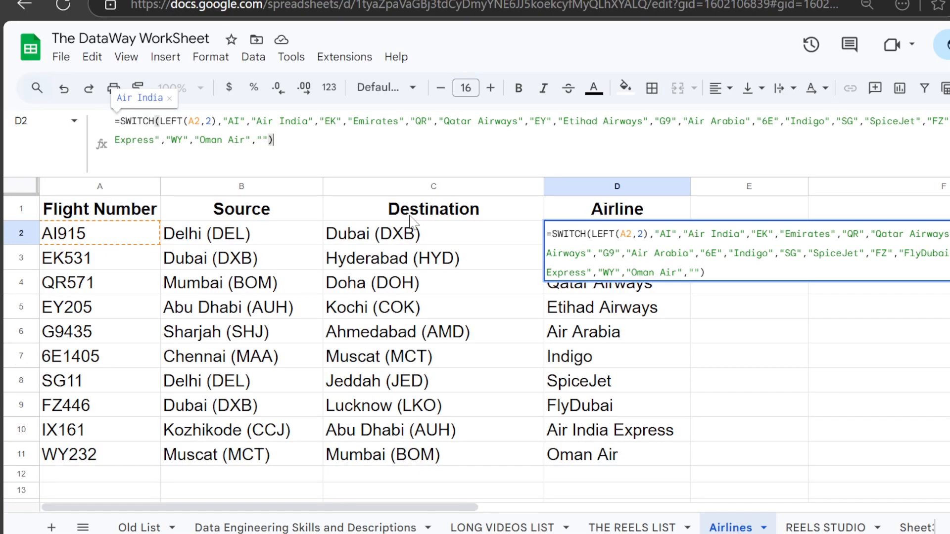
click(583, 364)
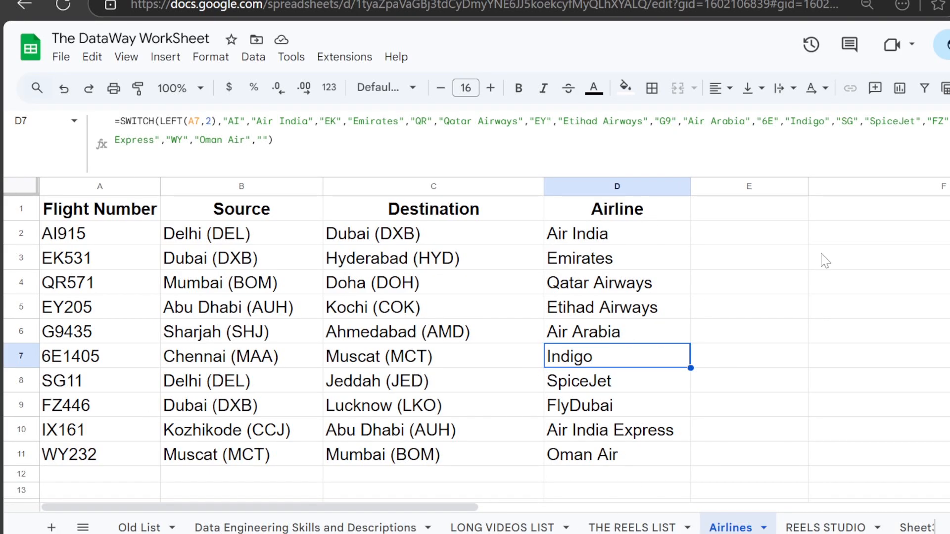
- Compare the range-based SWITCH(TRUE, ...) grade formula in C16 with the exact-match SWITCH(LEFT(A2,2), ...) airline formula in D2
scroll(583, 271, down, 3)
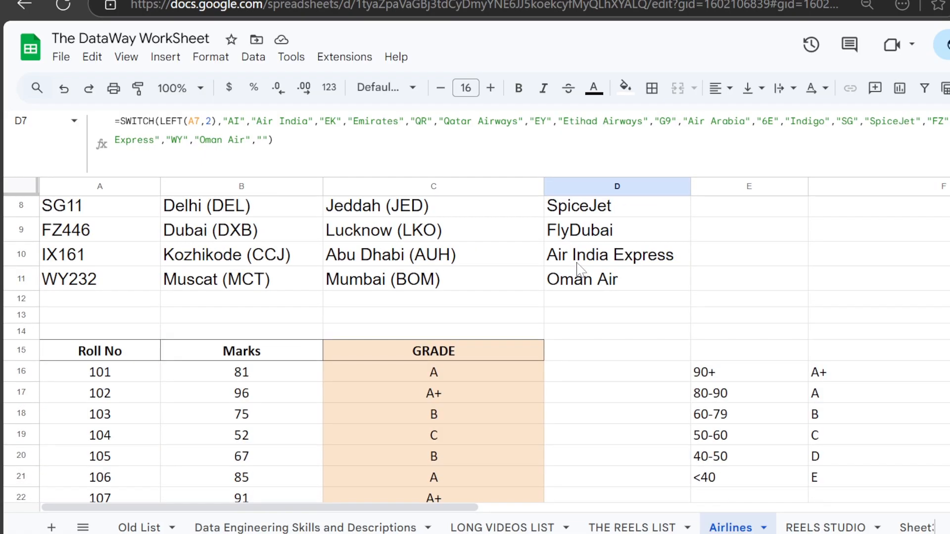
scroll(578, 270, down, 2)
click(484, 281)
scroll(486, 297, up, 4)
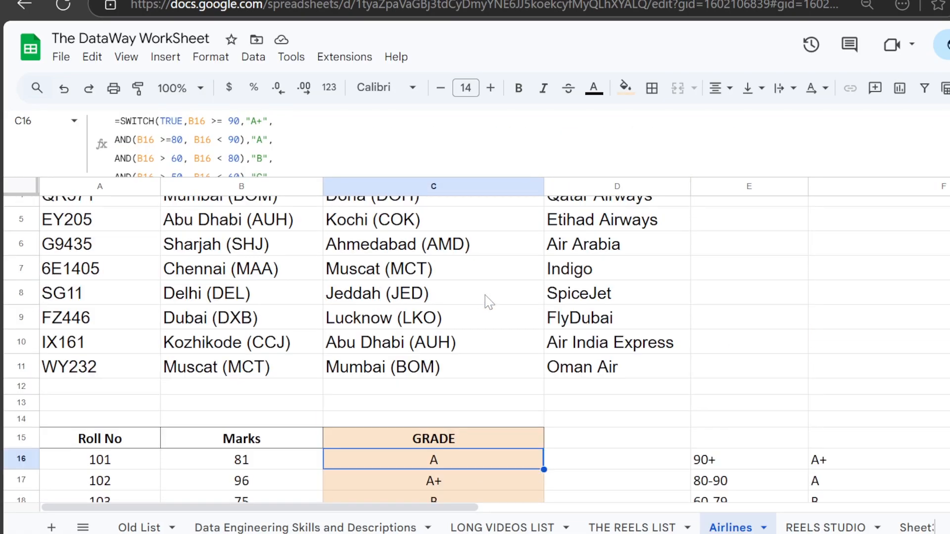
scroll(487, 300, up, 2)
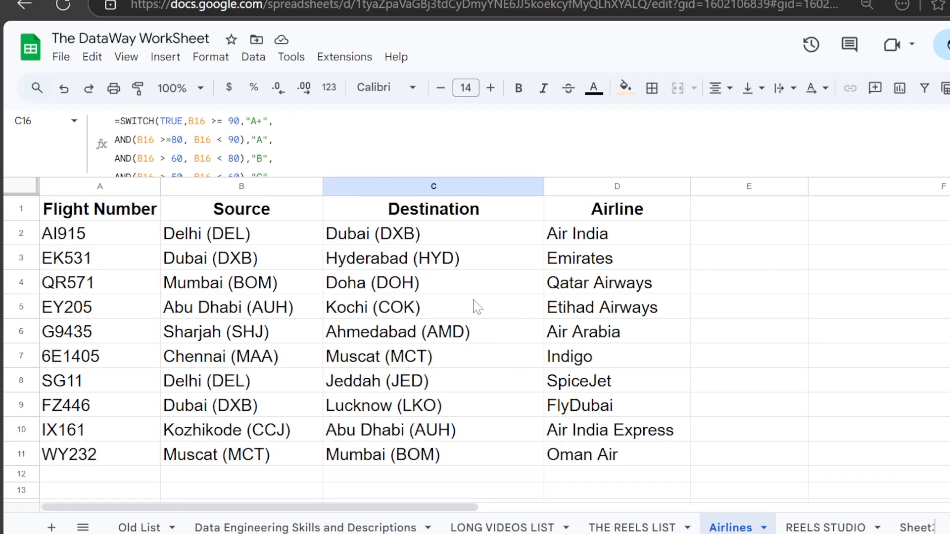
drag(360, 177, 360, 218)
click(581, 267)
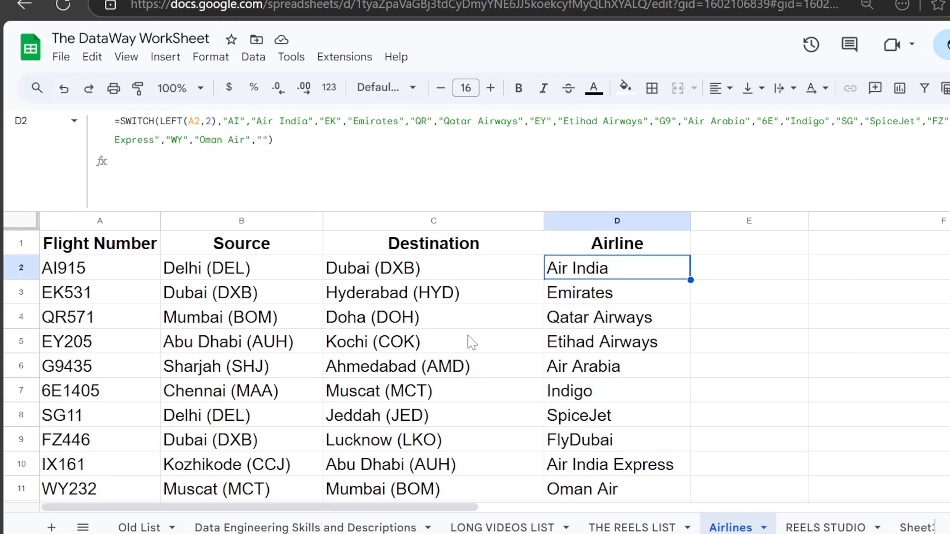
scroll(470, 341, down, 5)
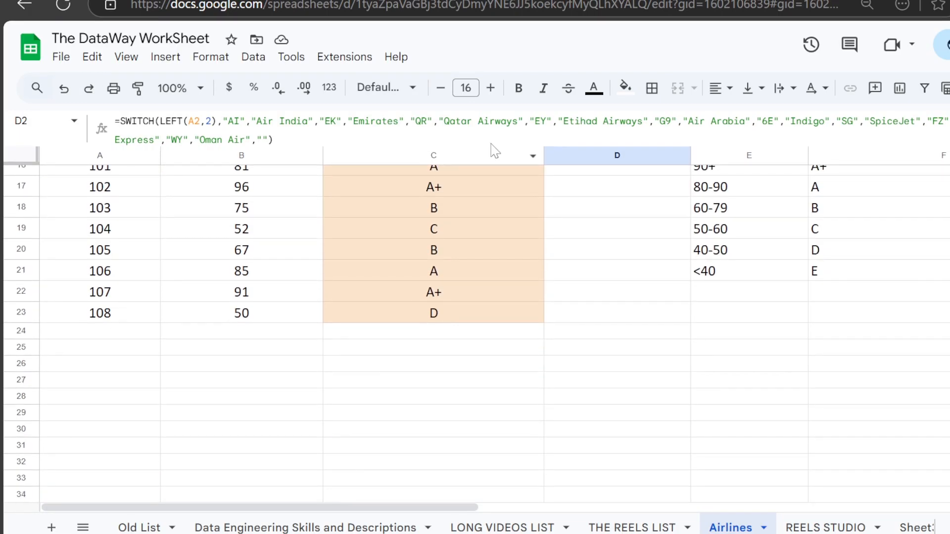
scroll(454, 259, up, 2)
click(453, 256)
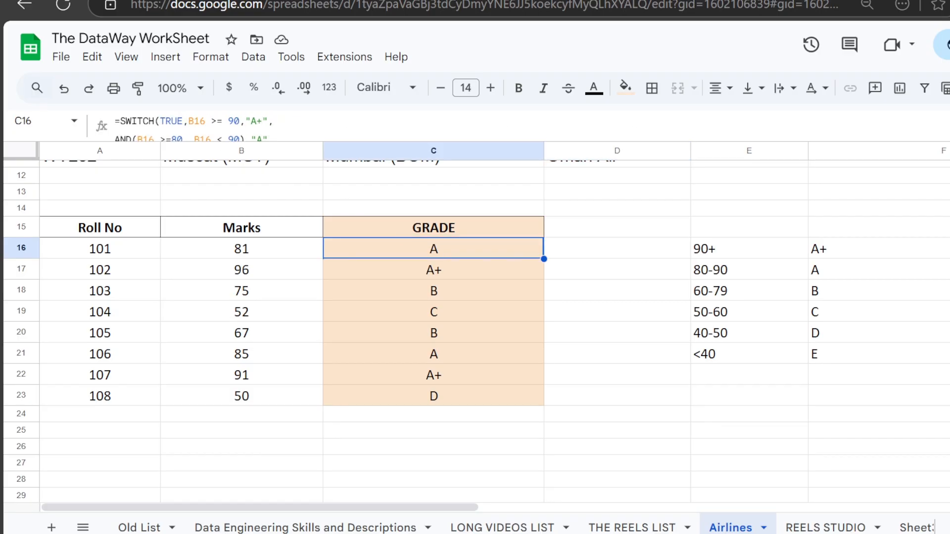
drag(219, 142, 220, 220)
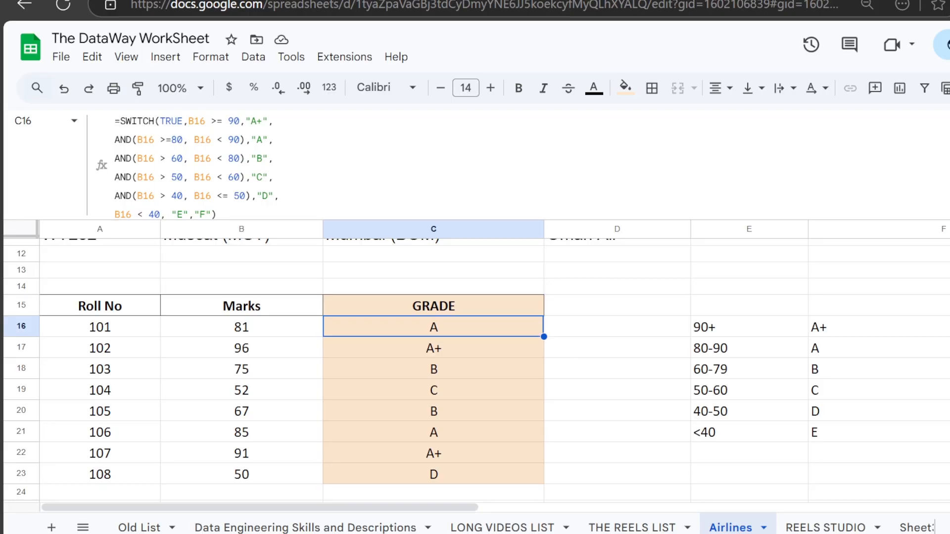
scroll(558, 284, up, 4)
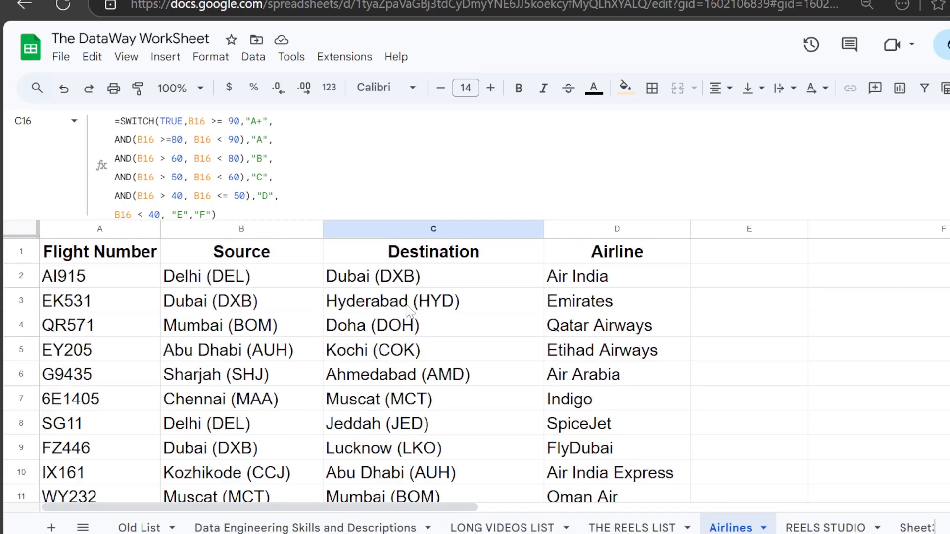
click(558, 284)
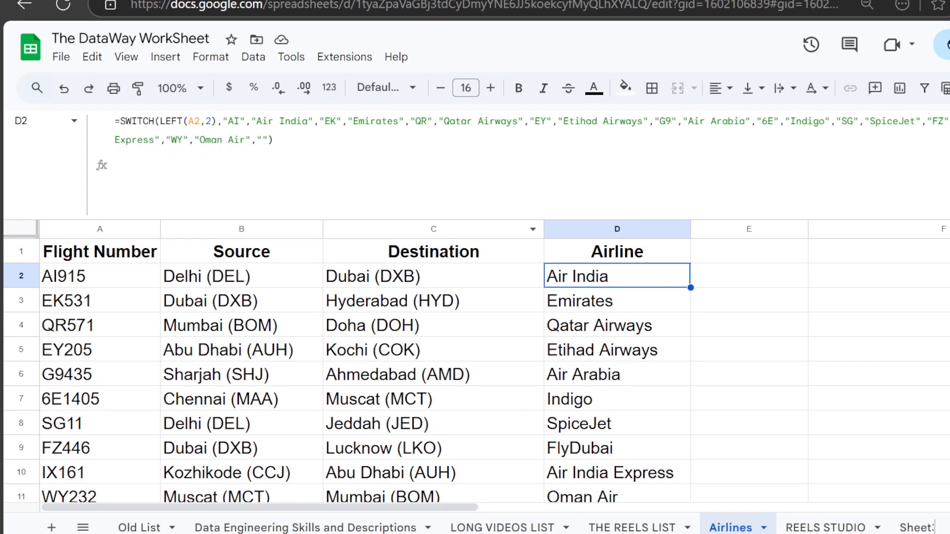